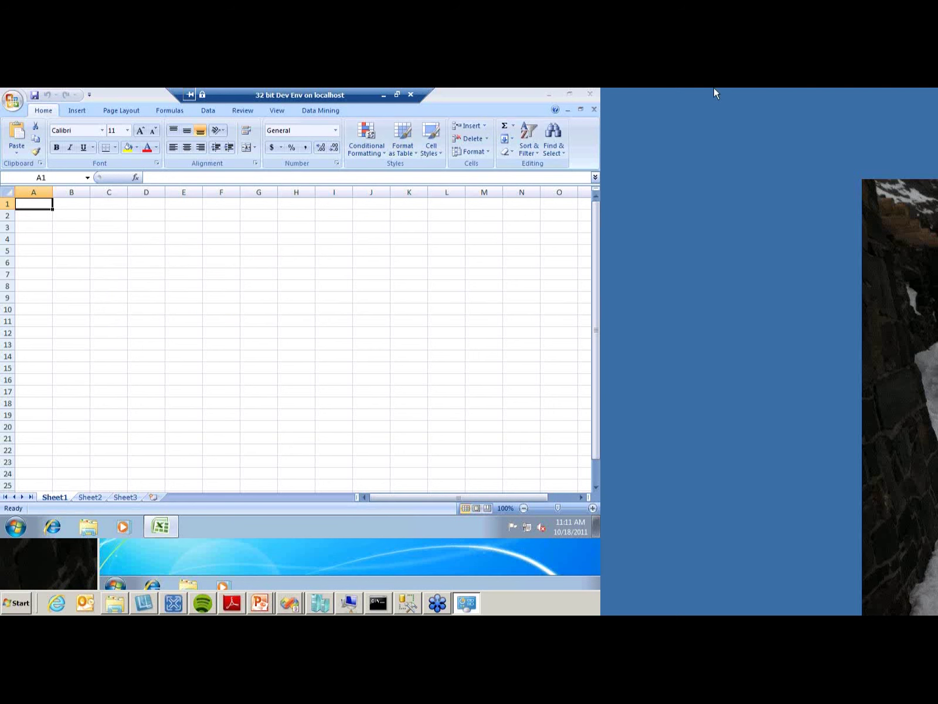
- Open the Data Mining Add-ins Getting Started guide from Help, then launch Internet Explorer
click(331, 111)
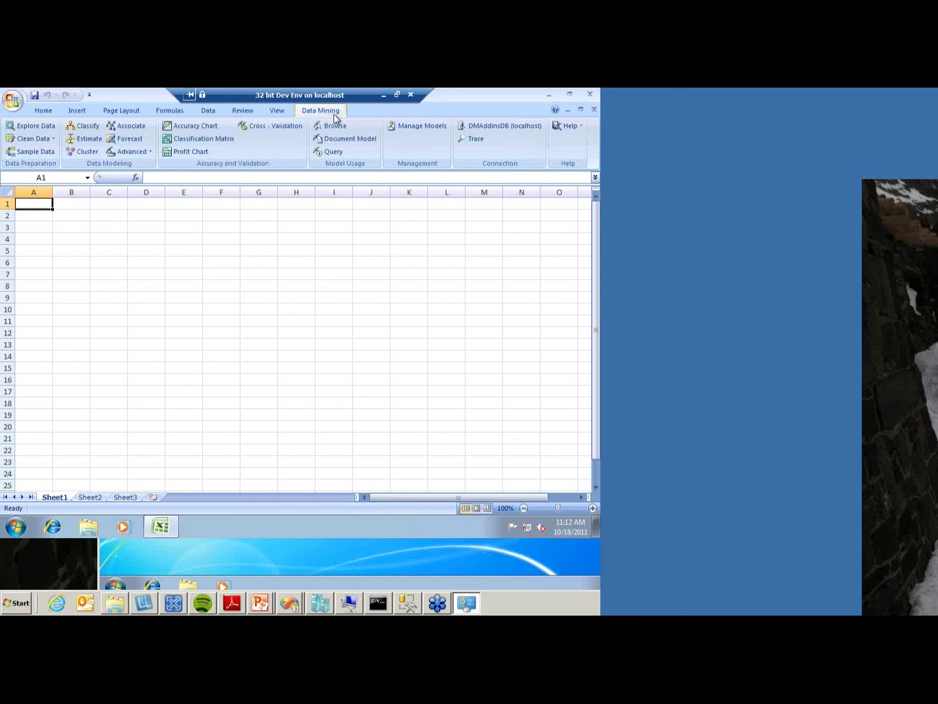
click(576, 134)
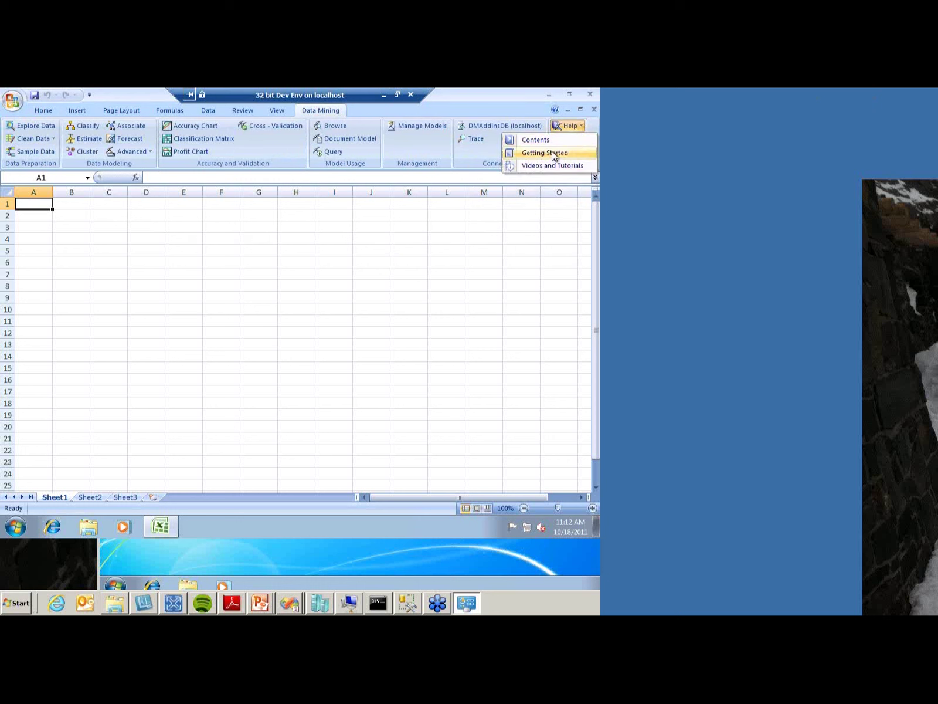
click(553, 154)
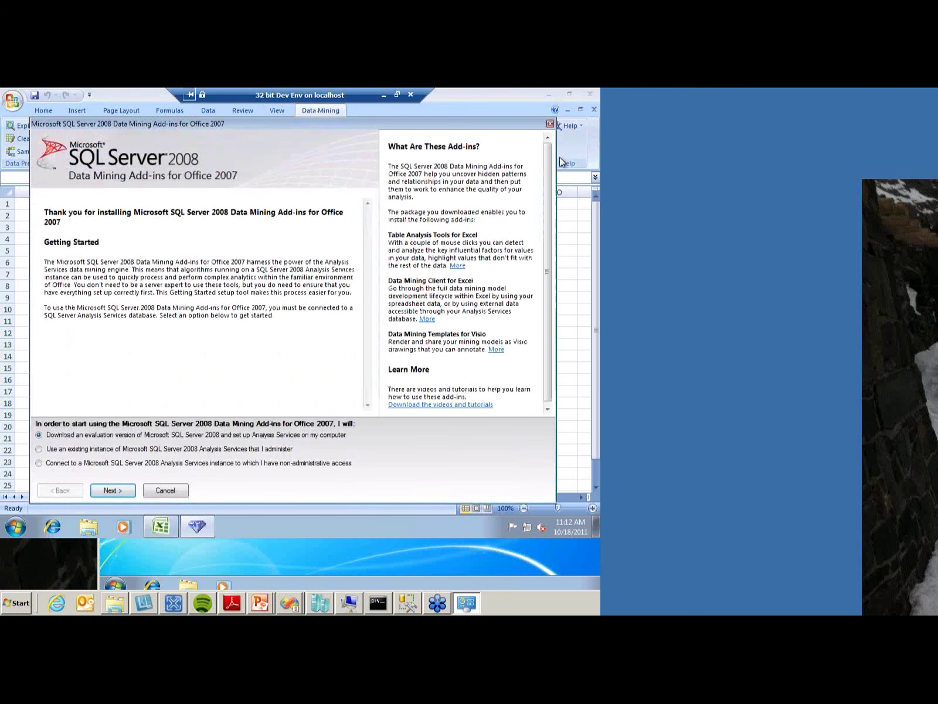
click(59, 526)
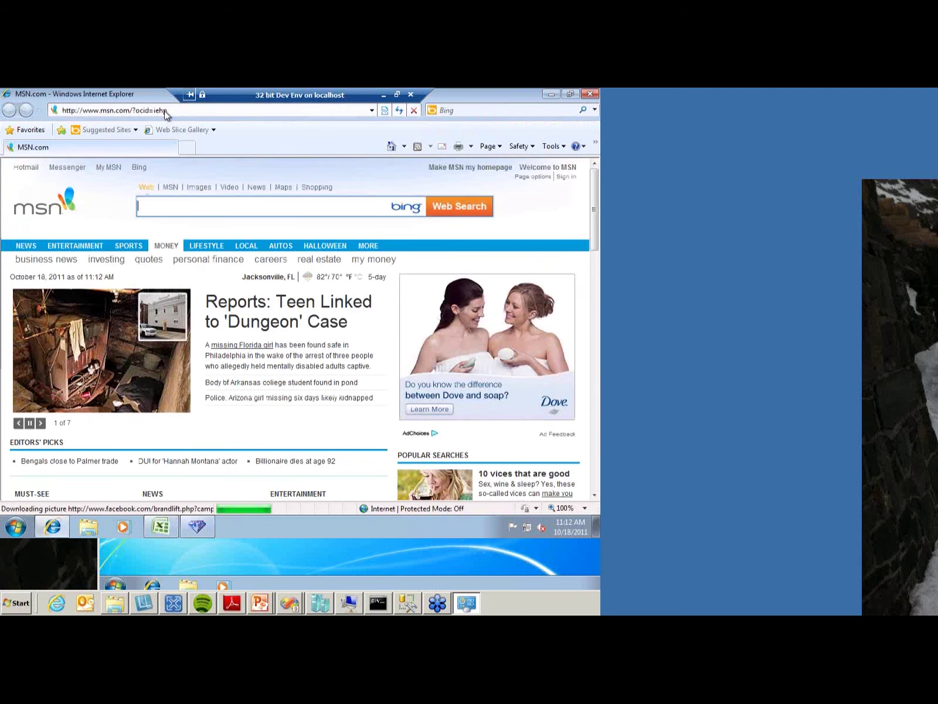
click(164, 110)
text(ww)
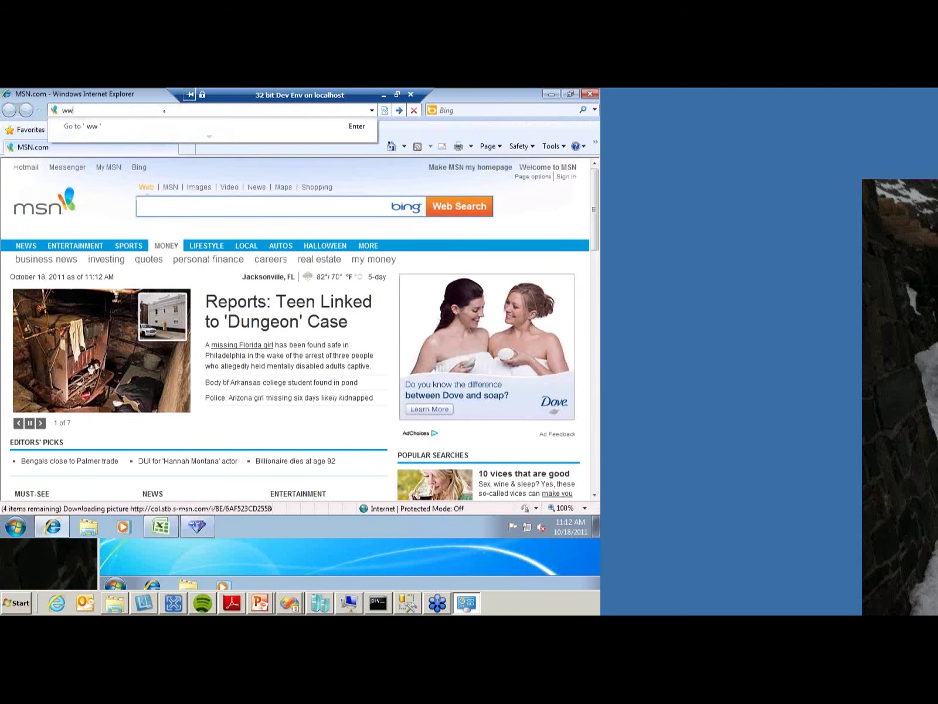
text(w.sqlserverdatamining.)
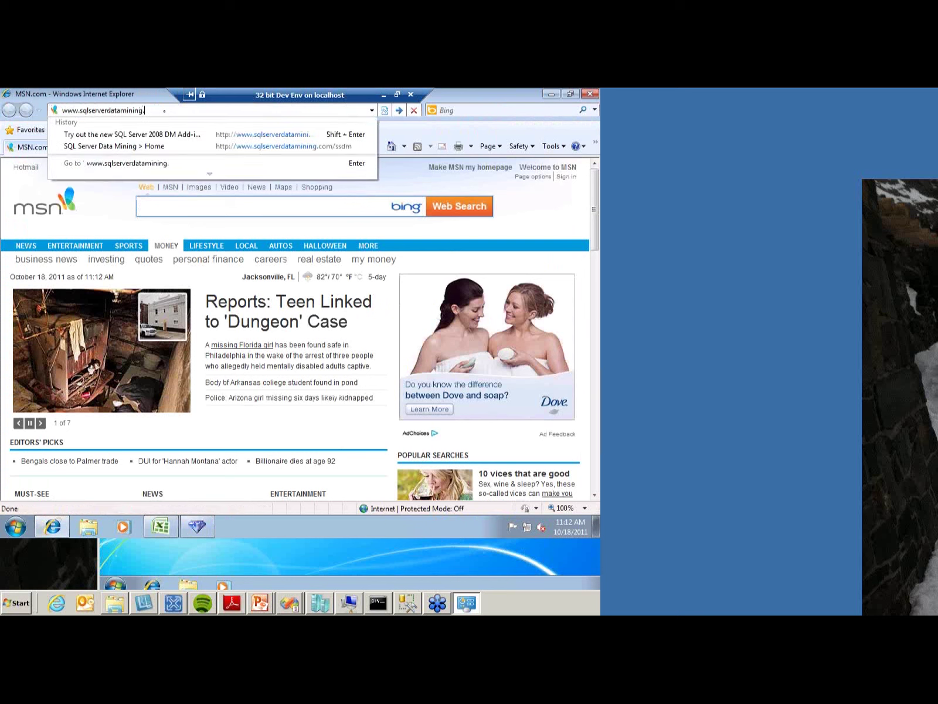
key(ctrl+Return)
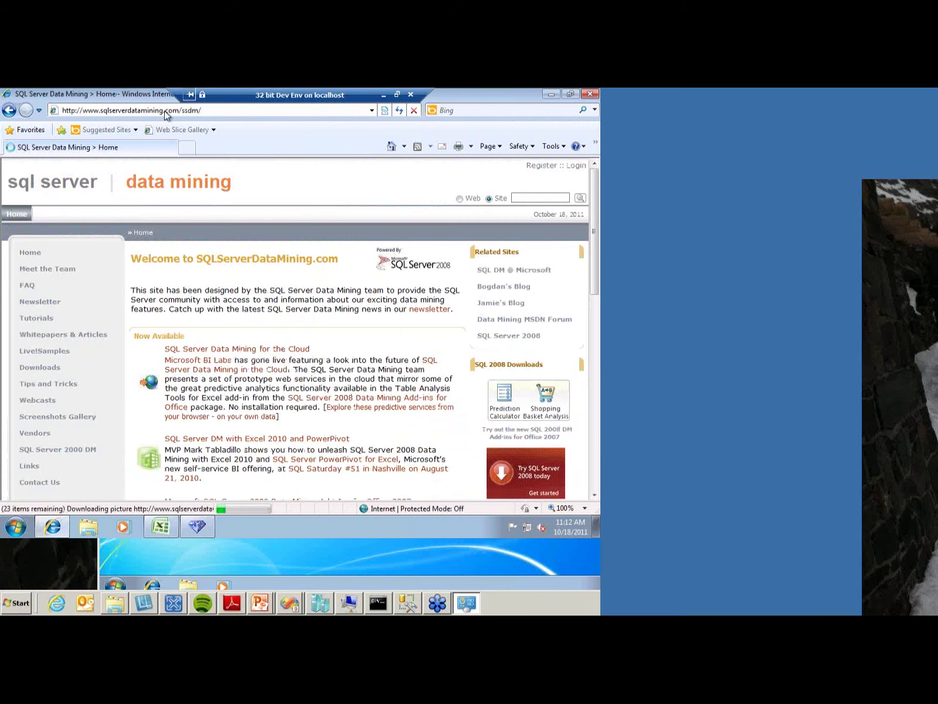
click(525, 399)
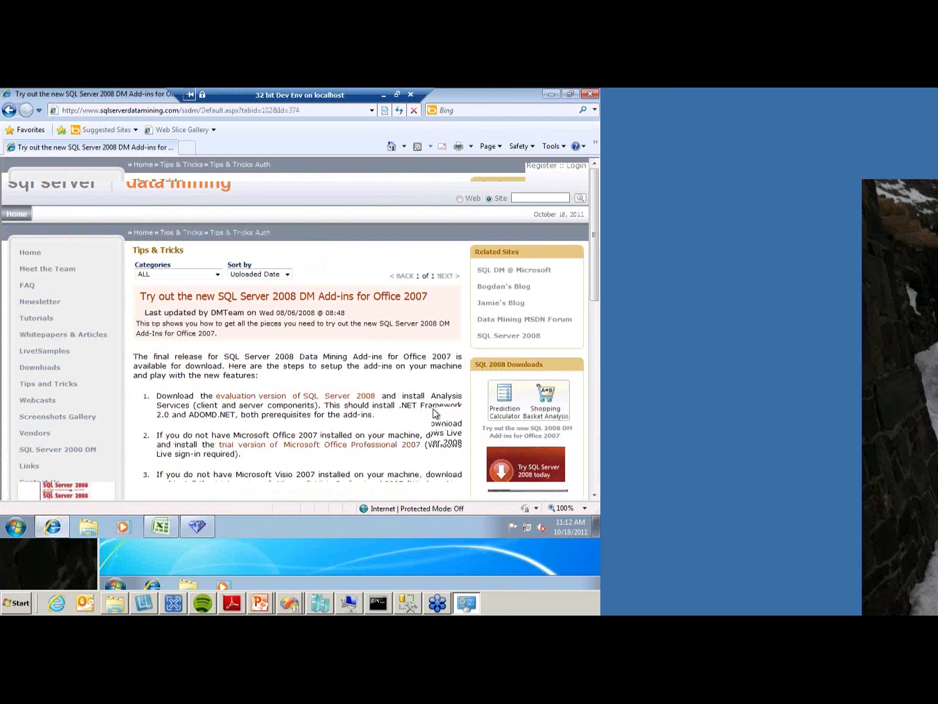
scroll(434, 410, down, 3)
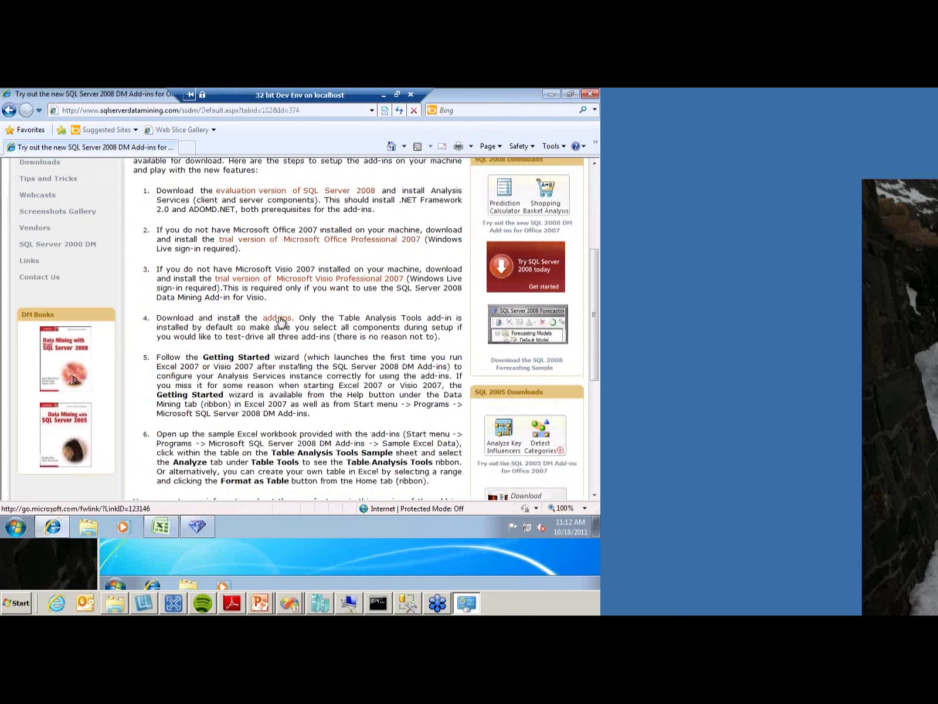
click(552, 94)
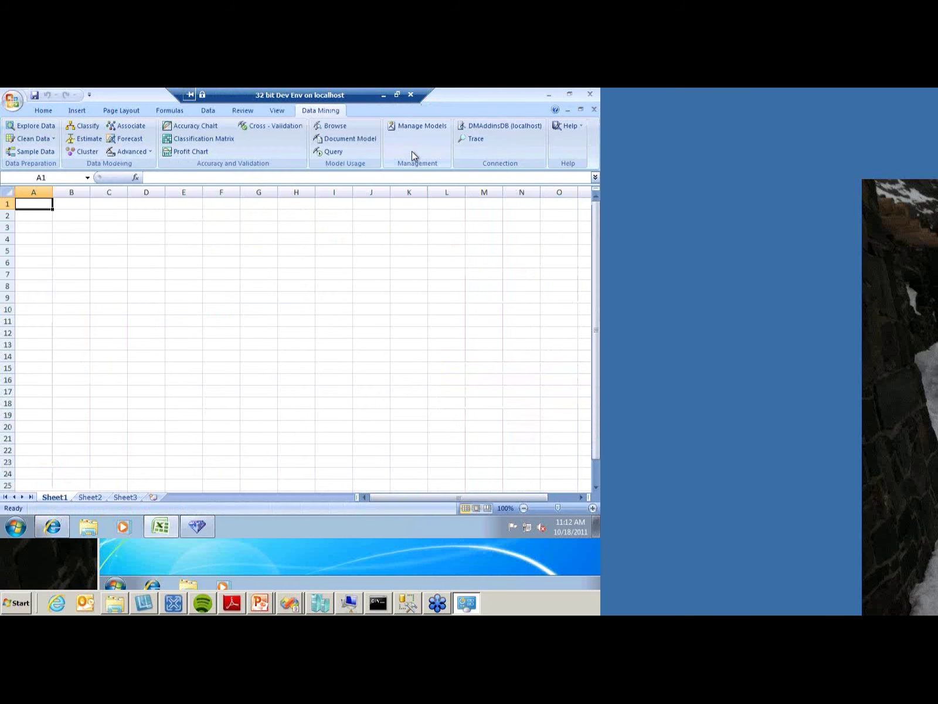
- In Getting Started, choose an existing Analysis Services instance you administer and start the Server Configuration Utility
click(210, 525)
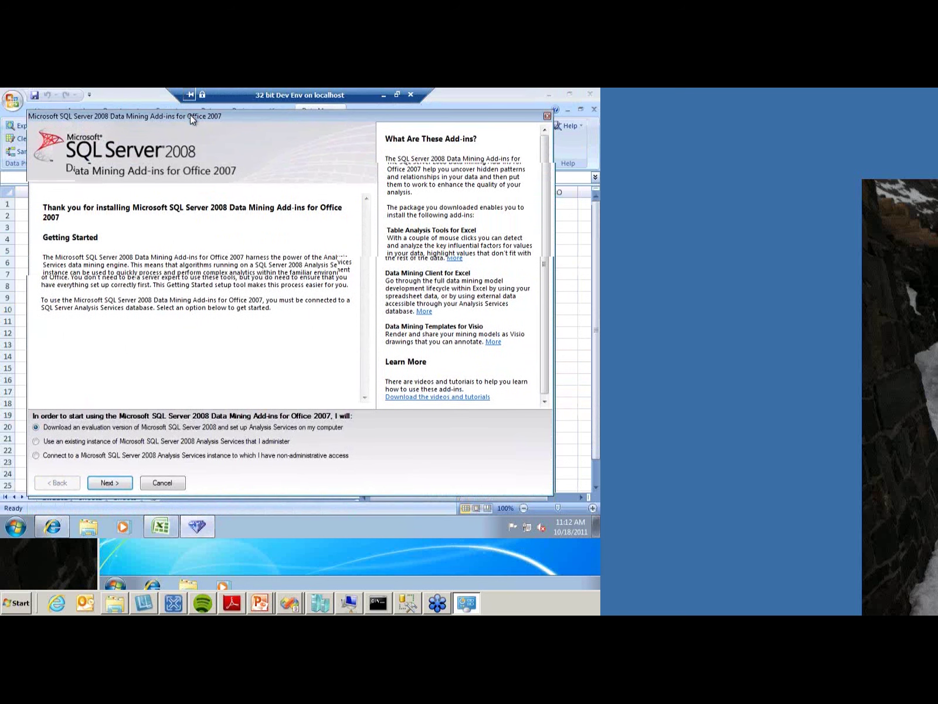
click(107, 444)
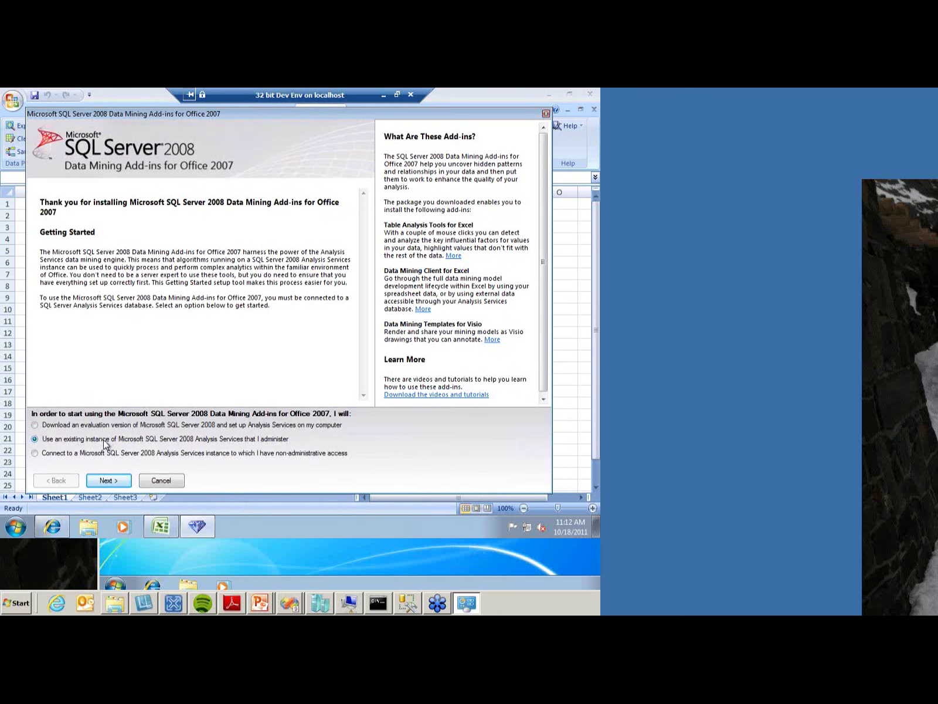
click(112, 482)
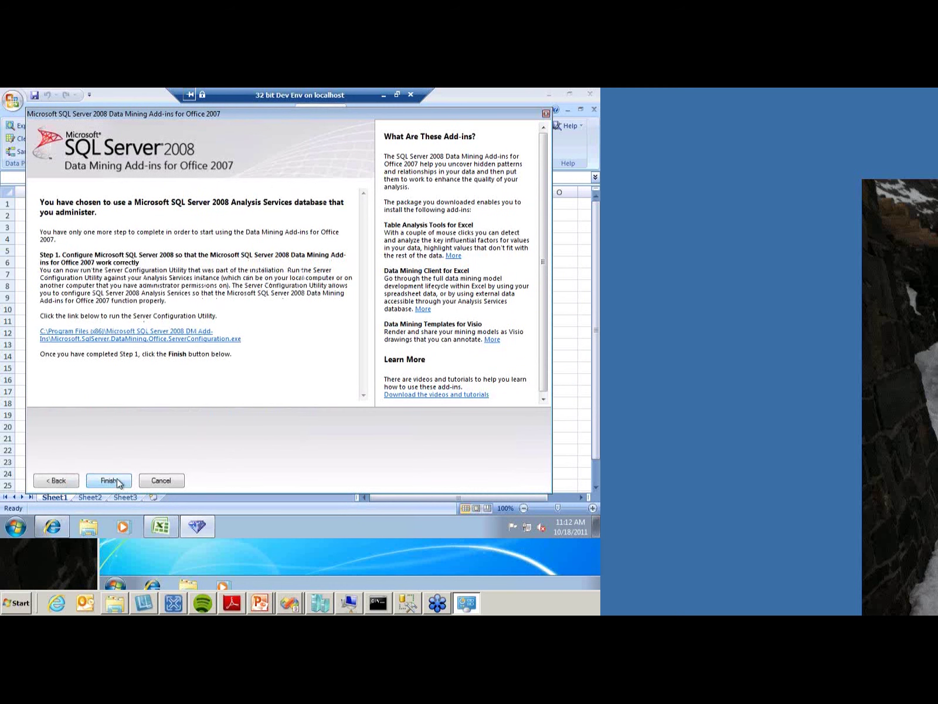
click(121, 339)
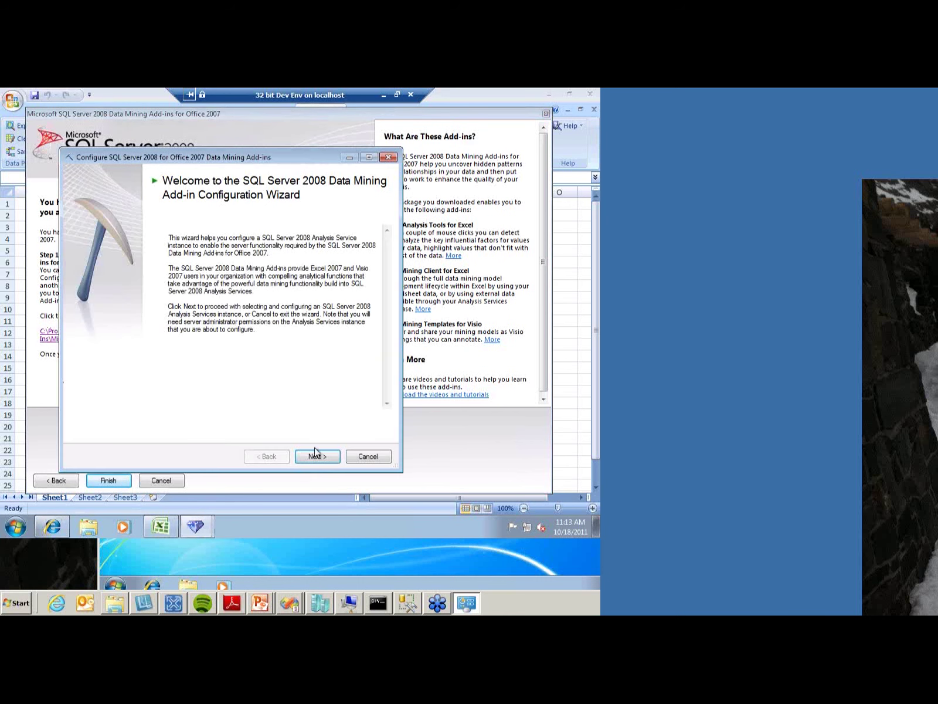
- Accept localhost as the server and keep temporary mining models allowed
click(317, 457)
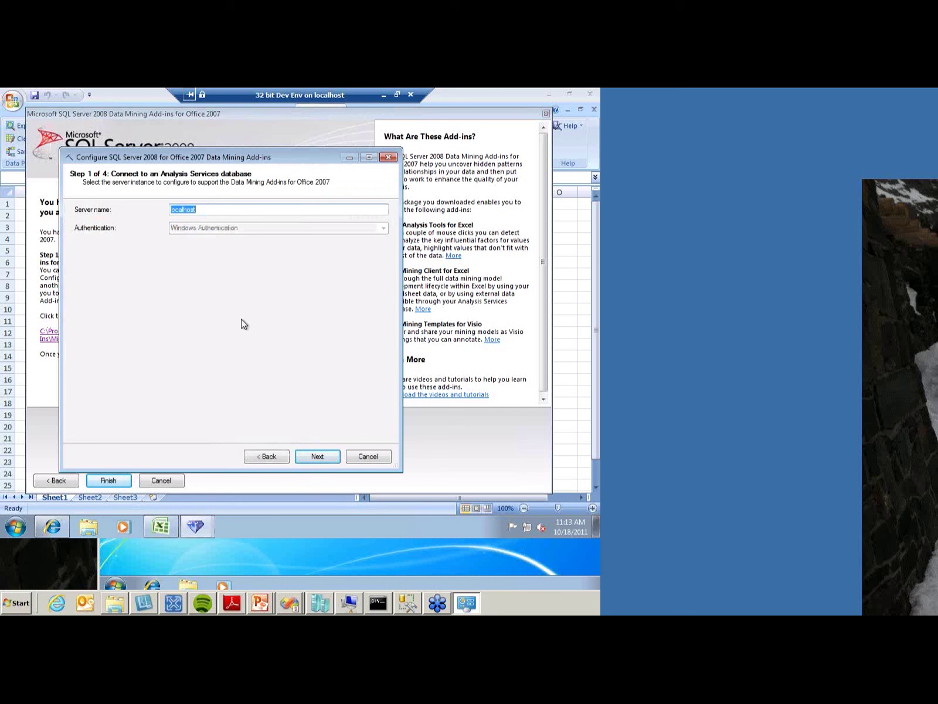
click(321, 457)
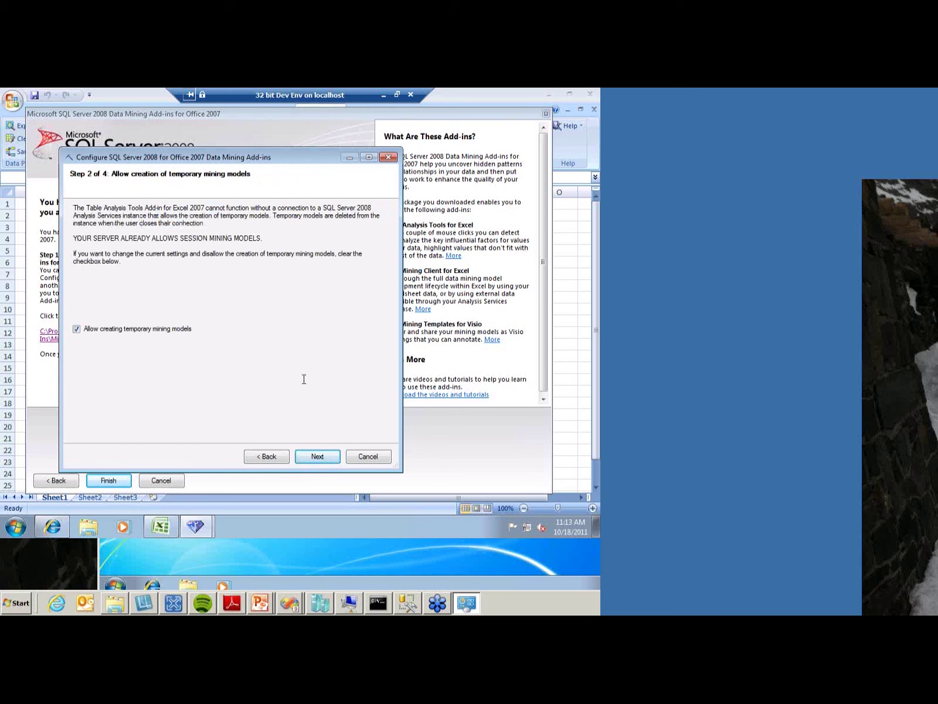
click(313, 458)
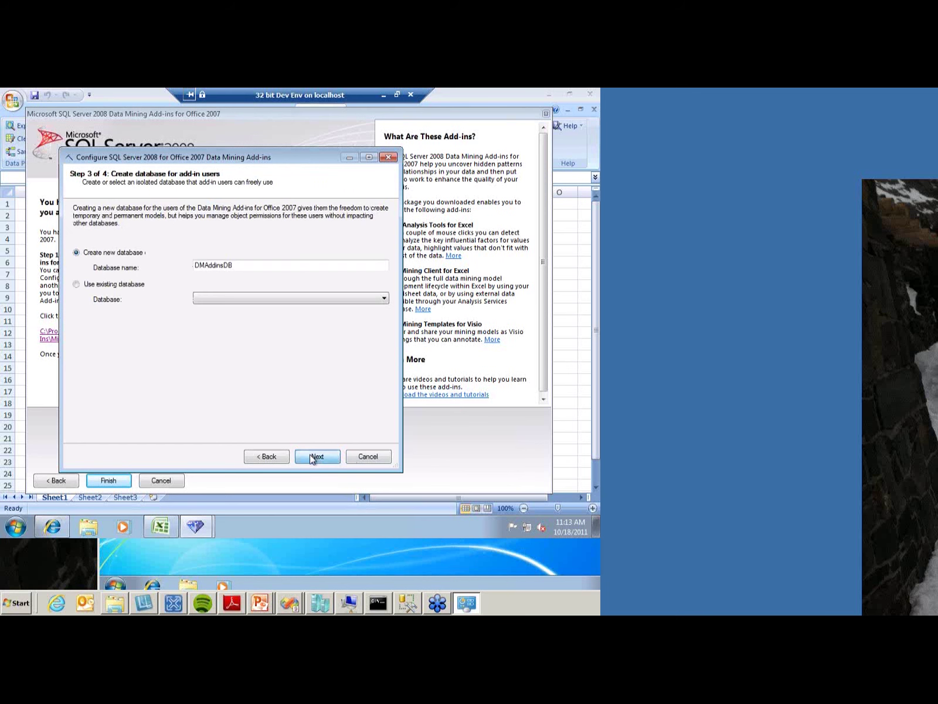
- Use the existing DMAddinsDB database, grant the user permissions, and run the configuration
click(115, 285)
click(200, 298)
click(220, 317)
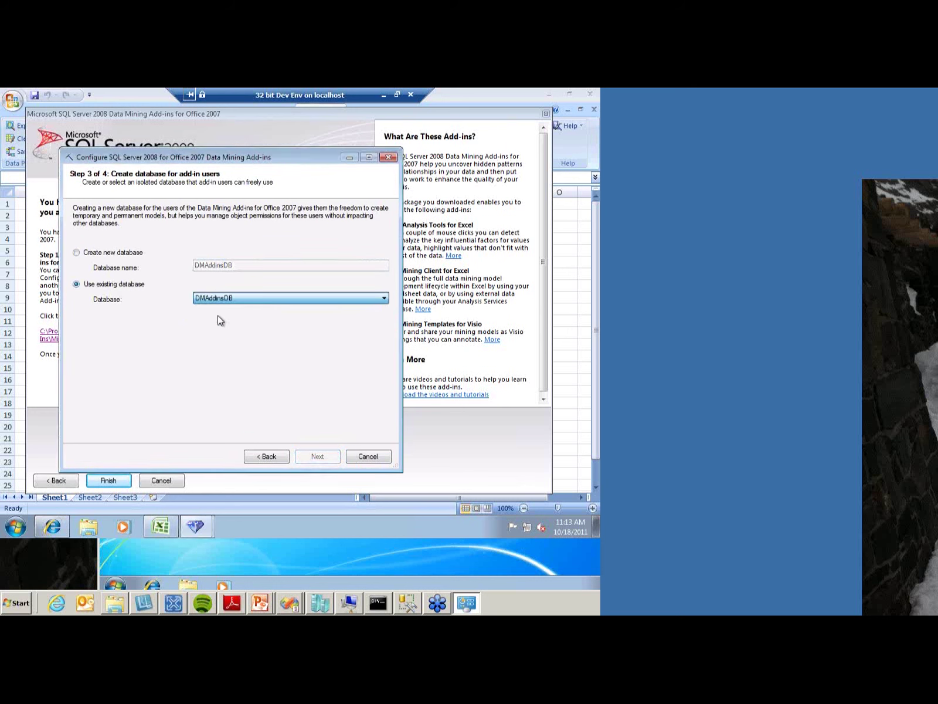
click(328, 456)
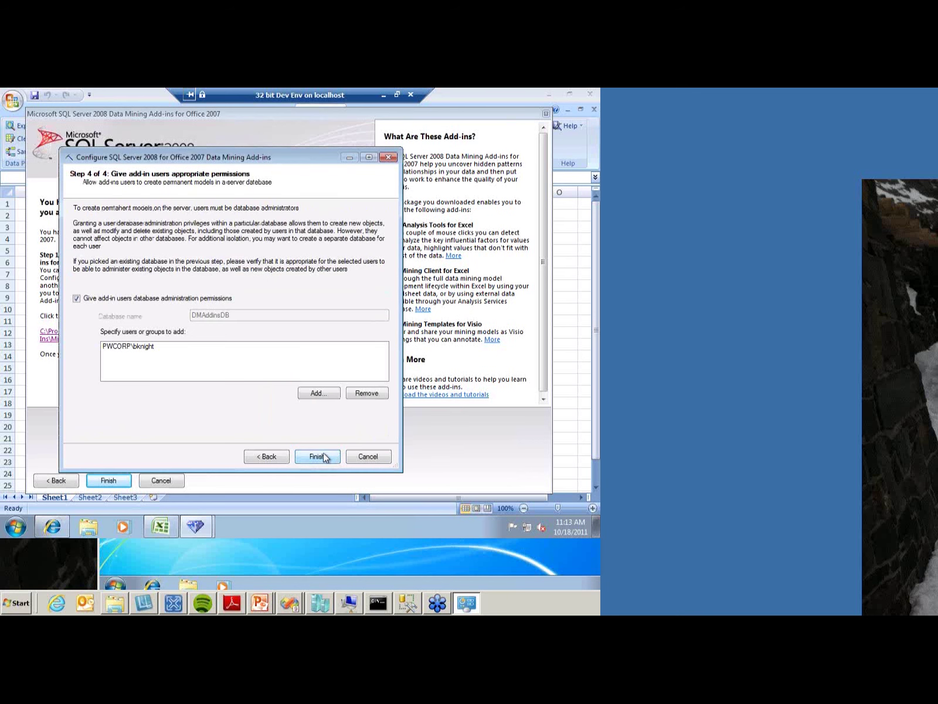
click(156, 348)
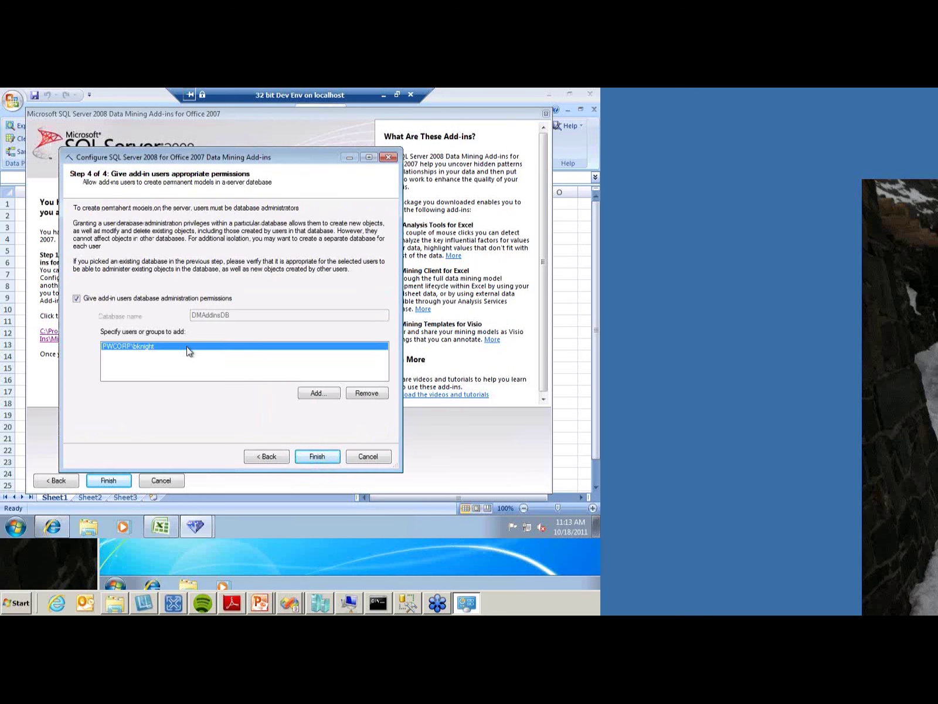
click(324, 457)
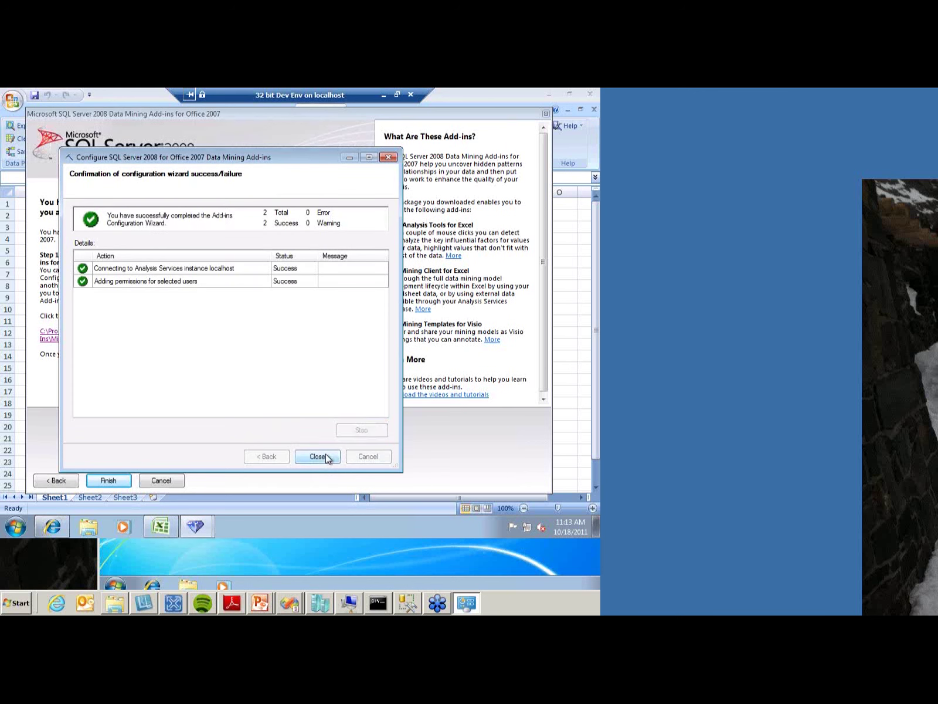
- Close the finished wizard and delete the DMAddinsDB Analysis Services connection
click(317, 458)
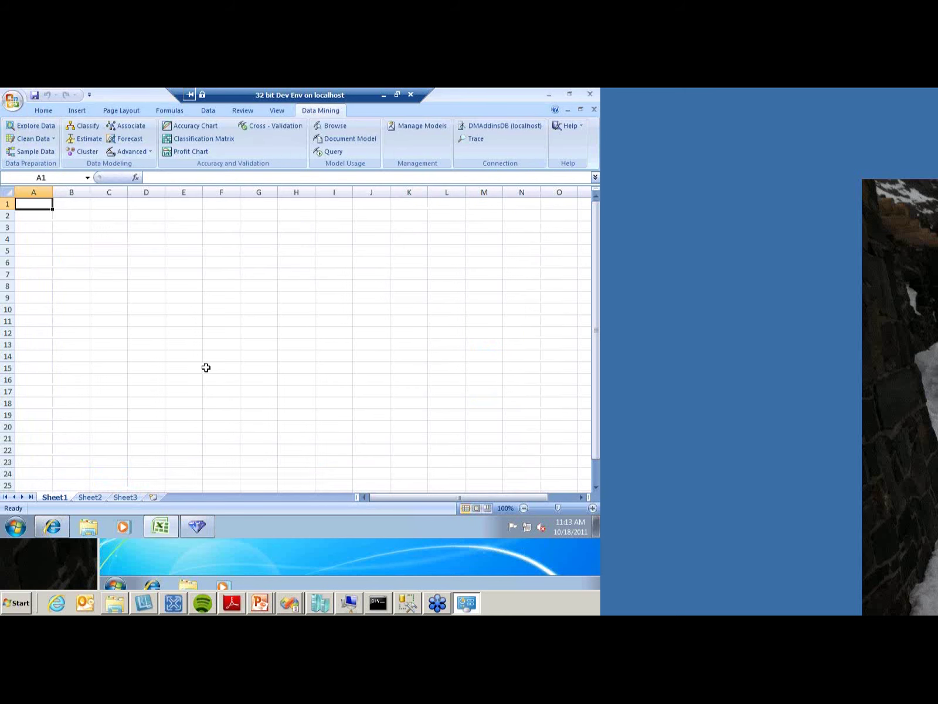
click(513, 133)
click(356, 264)
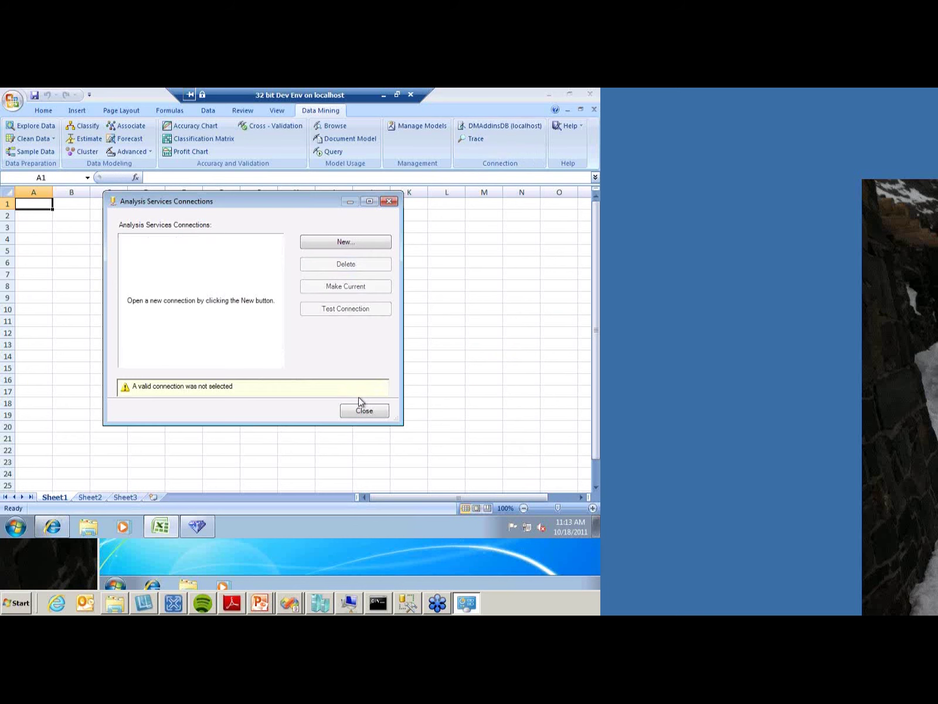
click(362, 410)
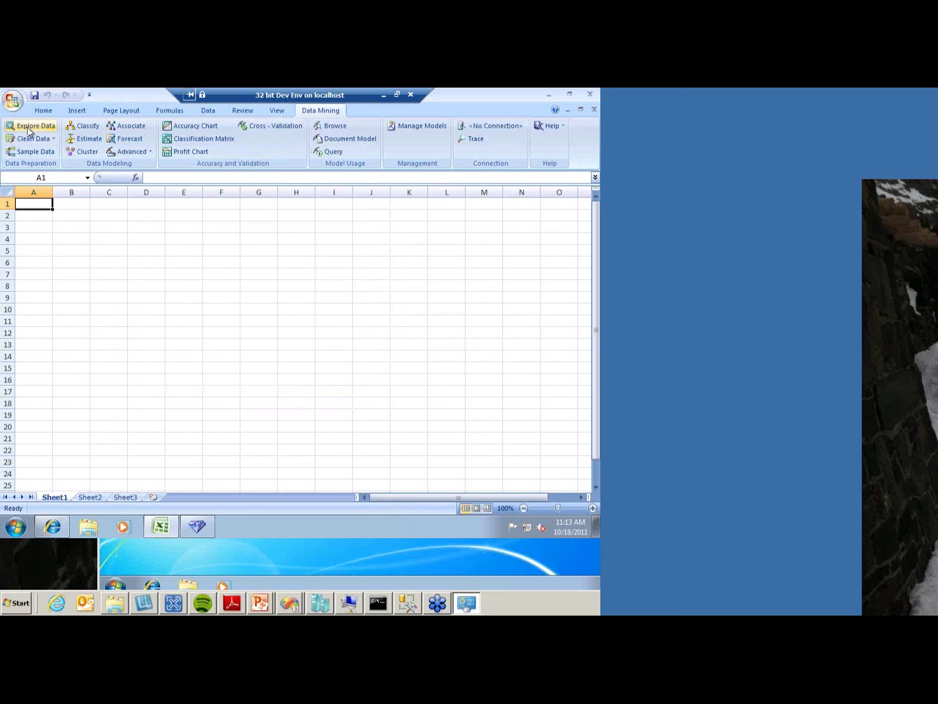
- Open the recent DMAddins_SampleData workbook and show the table's Analyze tools
click(12, 100)
click(105, 139)
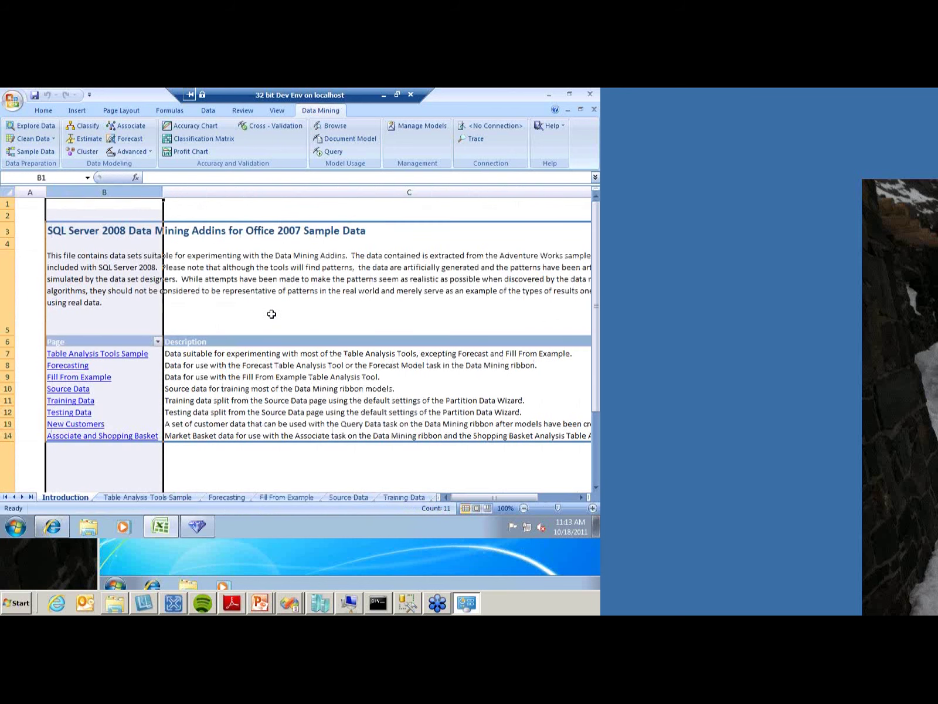
click(257, 387)
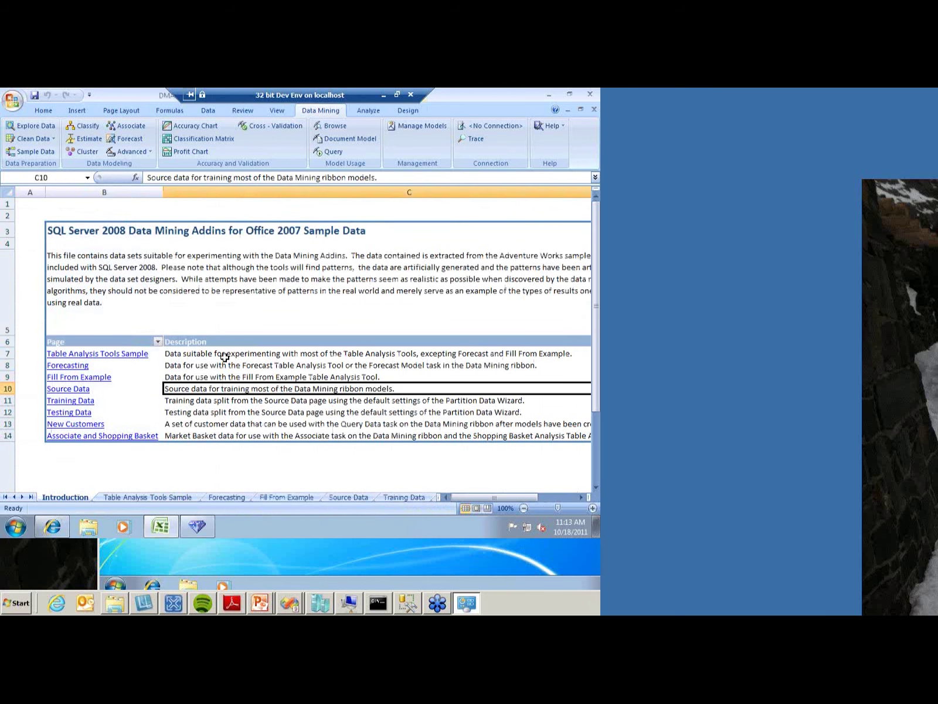
click(369, 112)
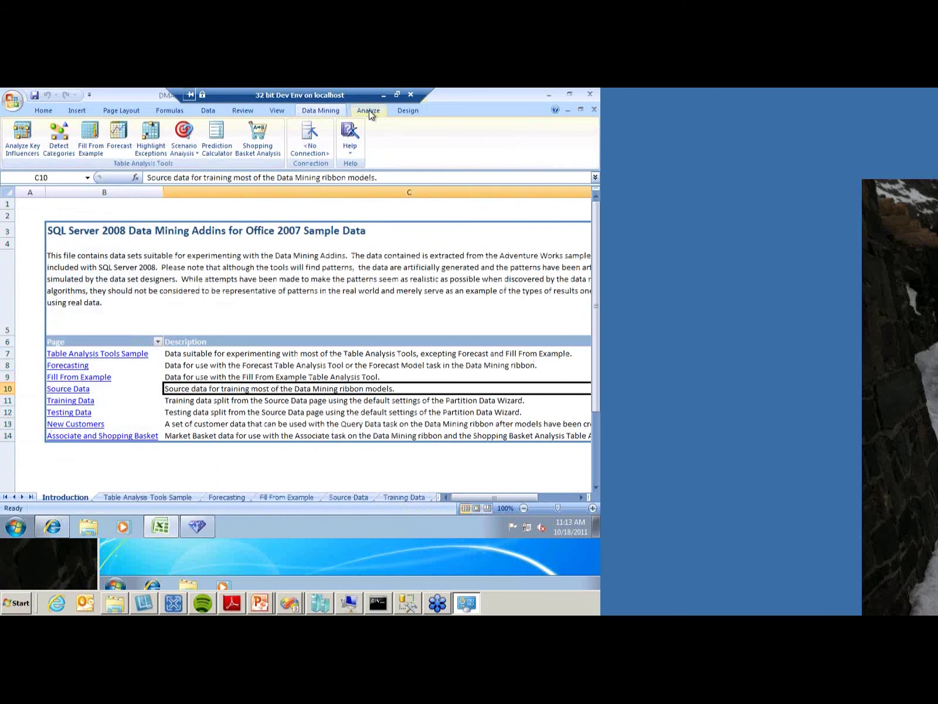
- Create a new connection to localhost using the DMAddinsDB catalog, then open the Table Analysis Tools Sample sheet
click(311, 153)
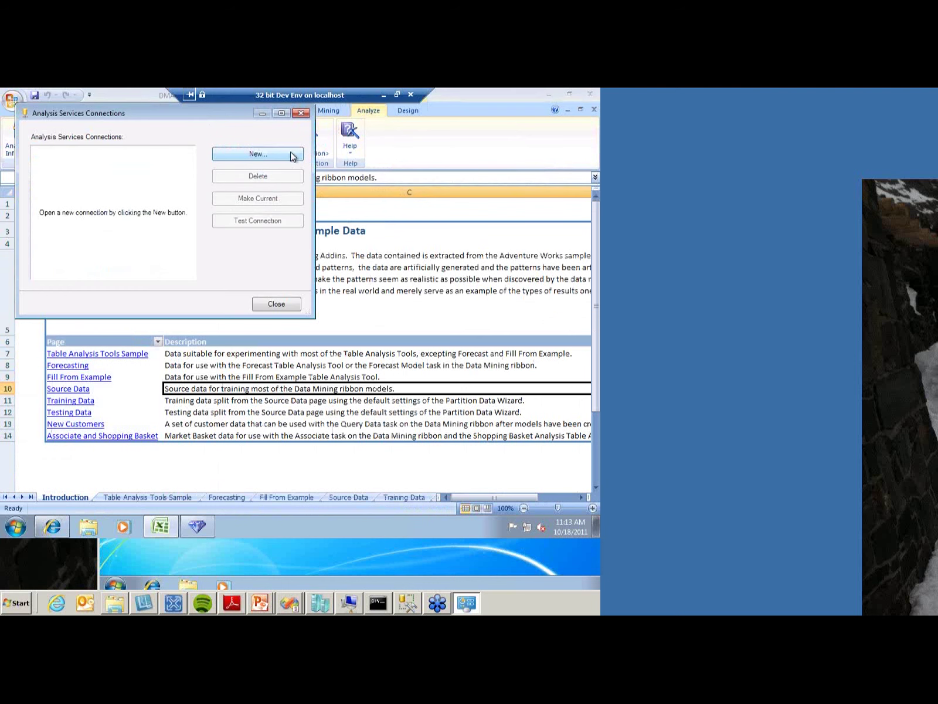
click(271, 153)
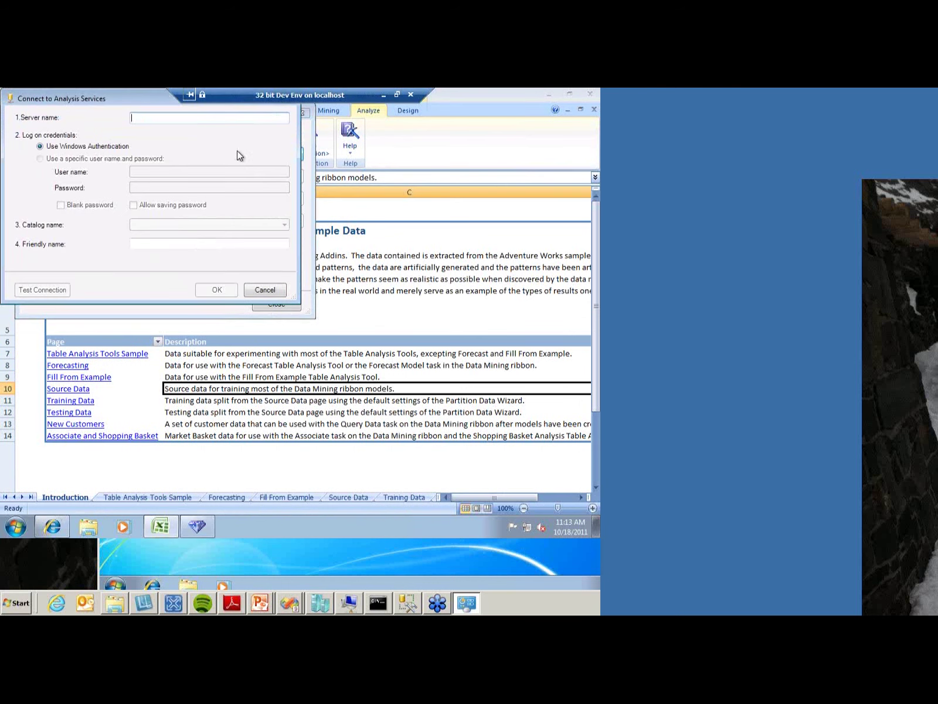
text(localhost)
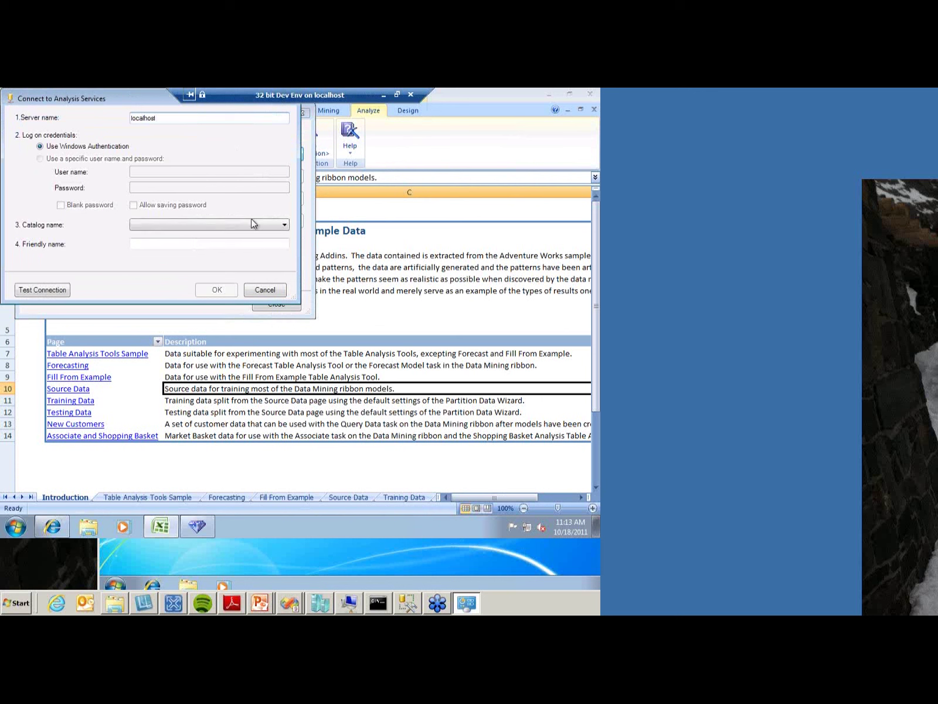
click(251, 223)
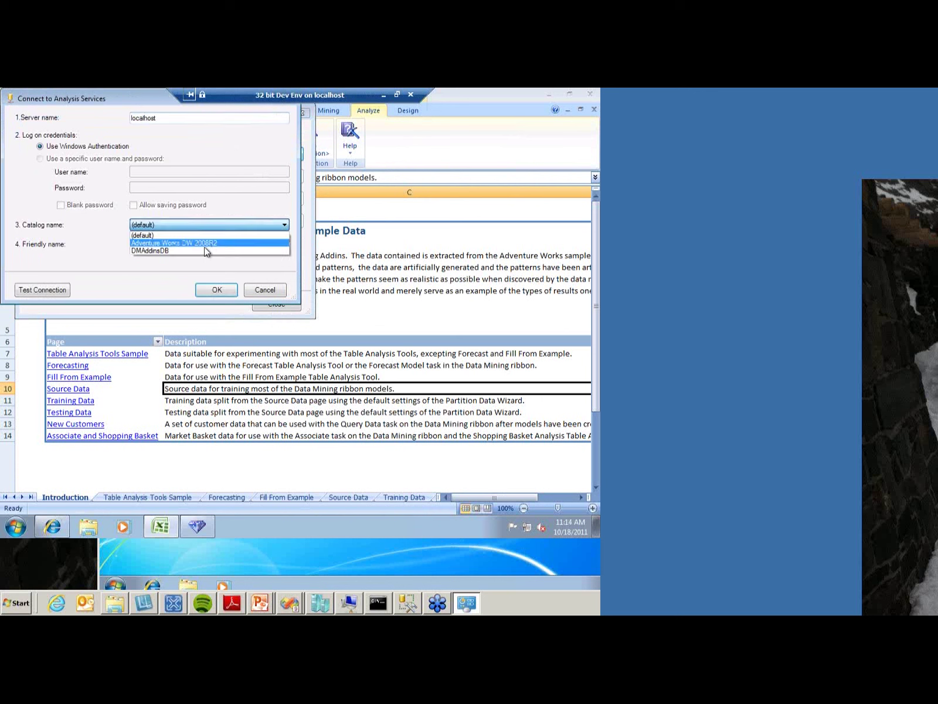
click(206, 251)
click(211, 289)
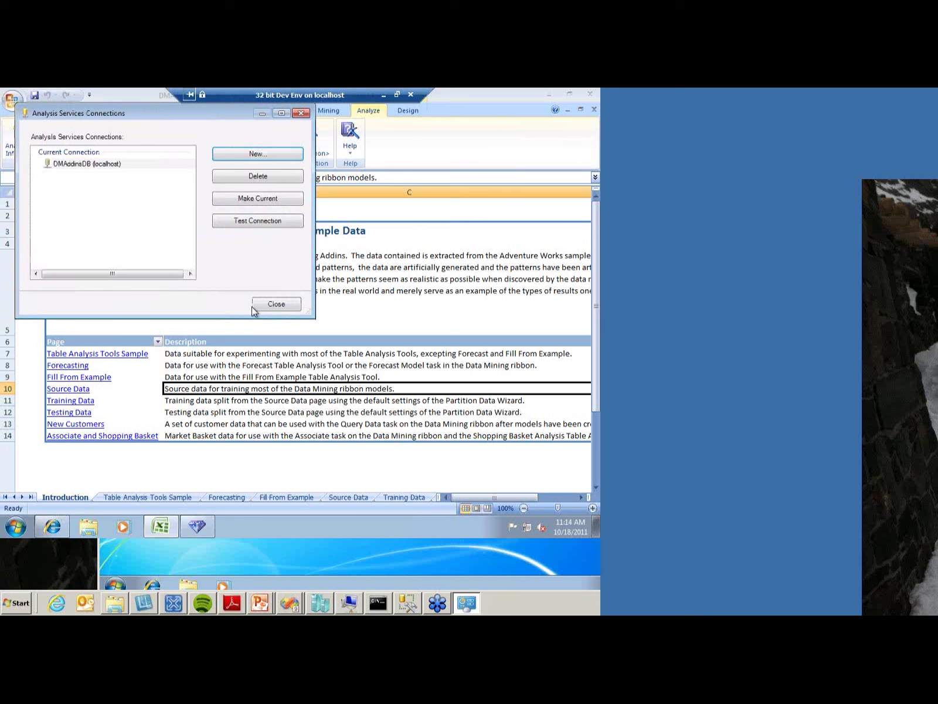
click(274, 304)
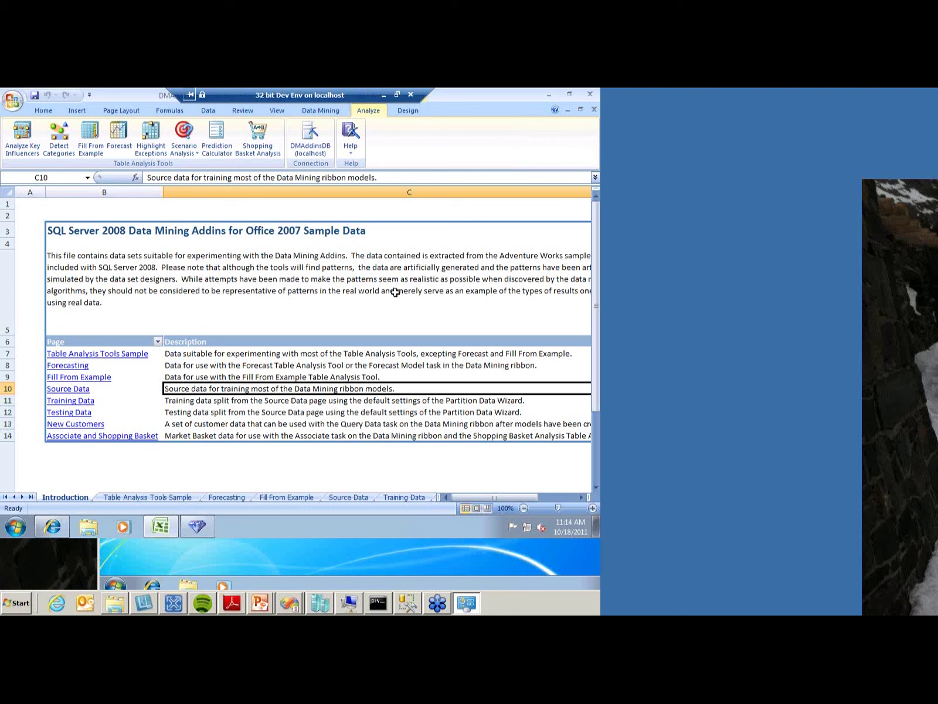
click(116, 356)
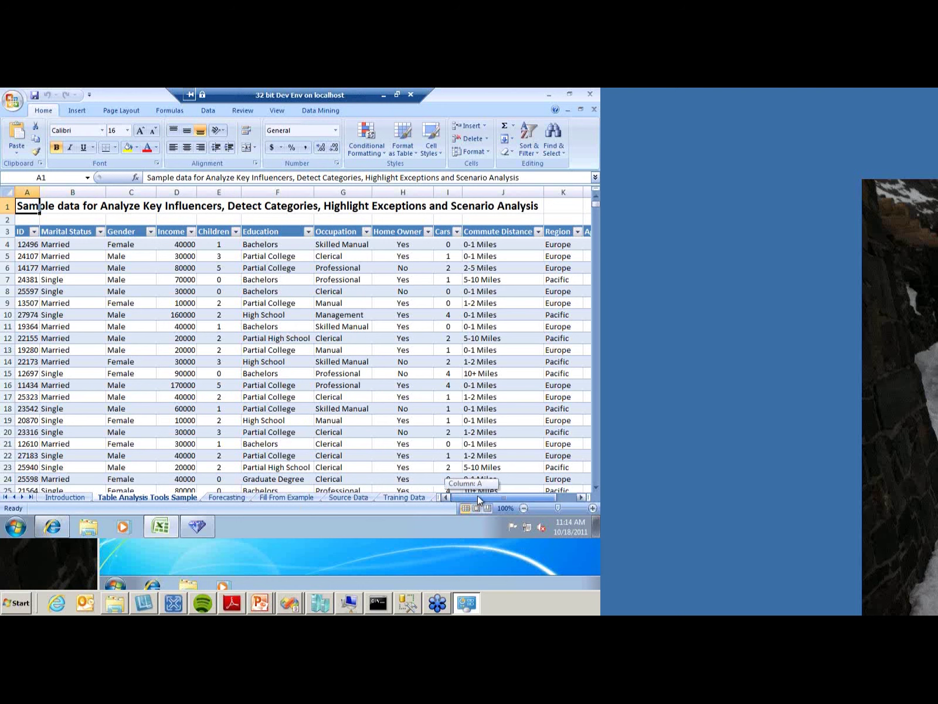
- Scroll the sheet right so the customer table shows through the Purchased Bike column
drag(479, 495, 561, 500)
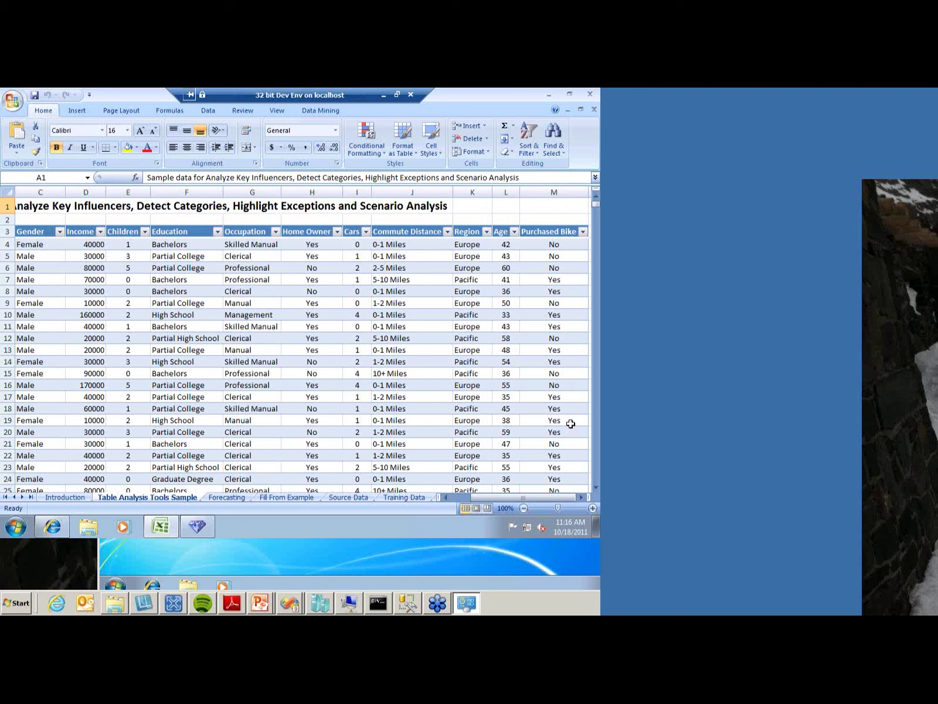
- Select the customer table, start Analyze Key Influencers and expand its column-to-analyze list
click(206, 279)
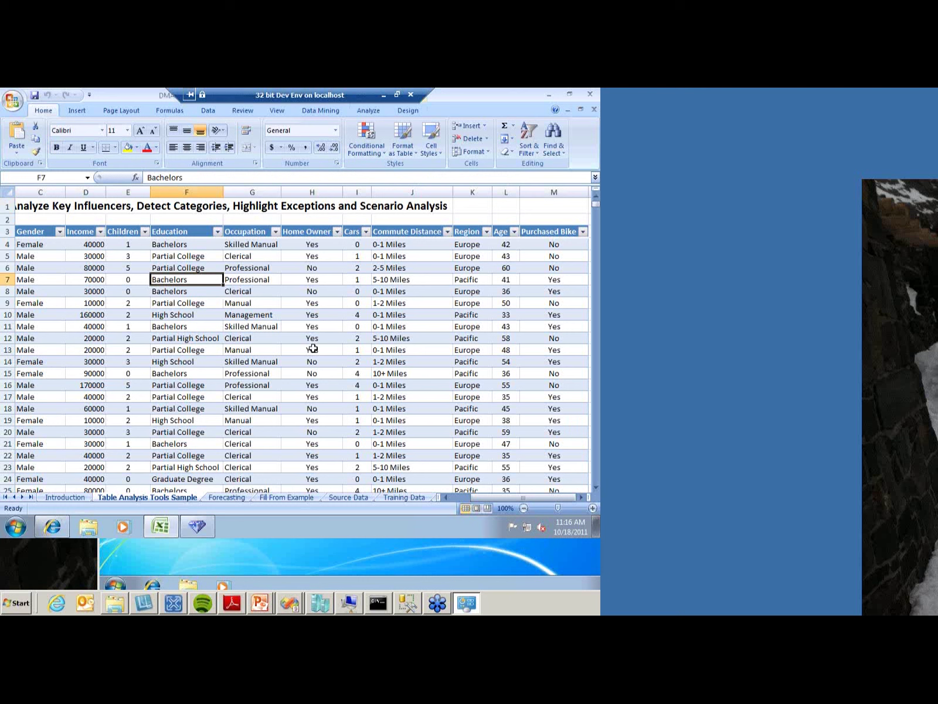
click(368, 111)
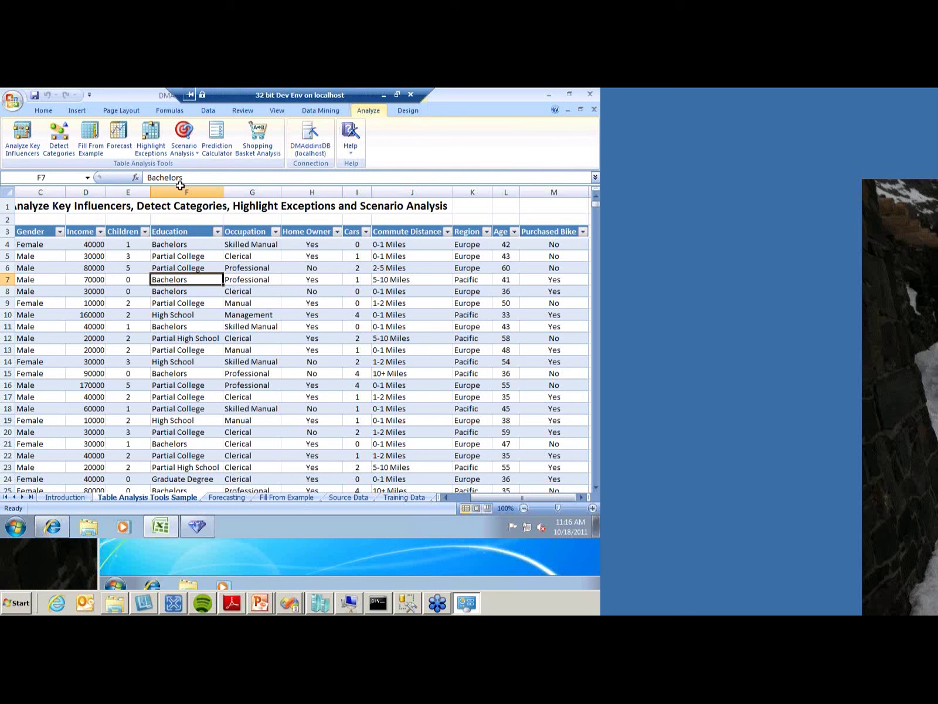
click(20, 132)
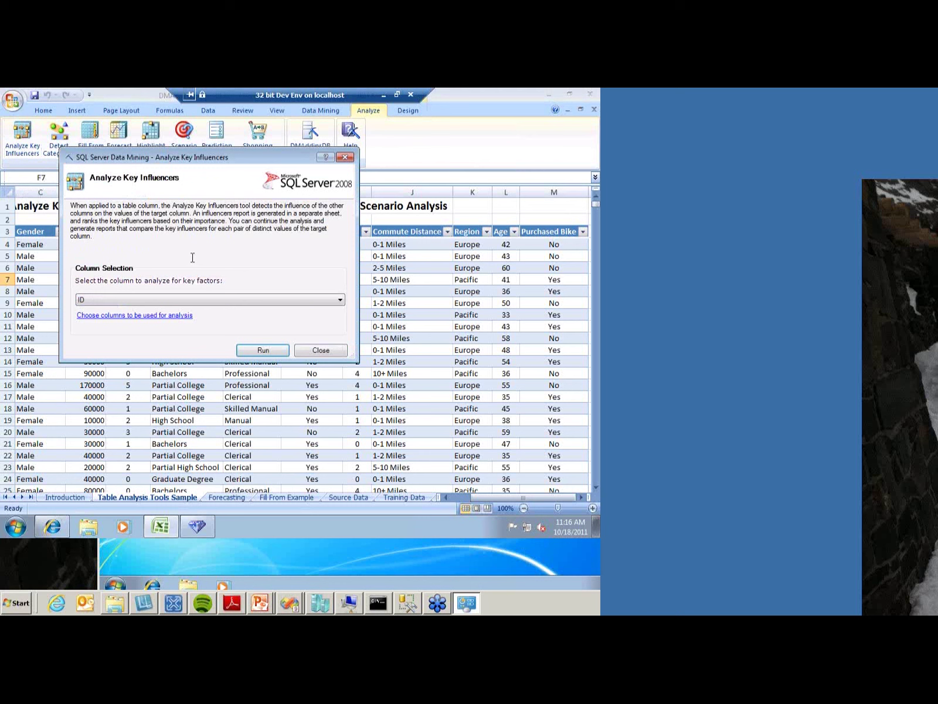
click(339, 301)
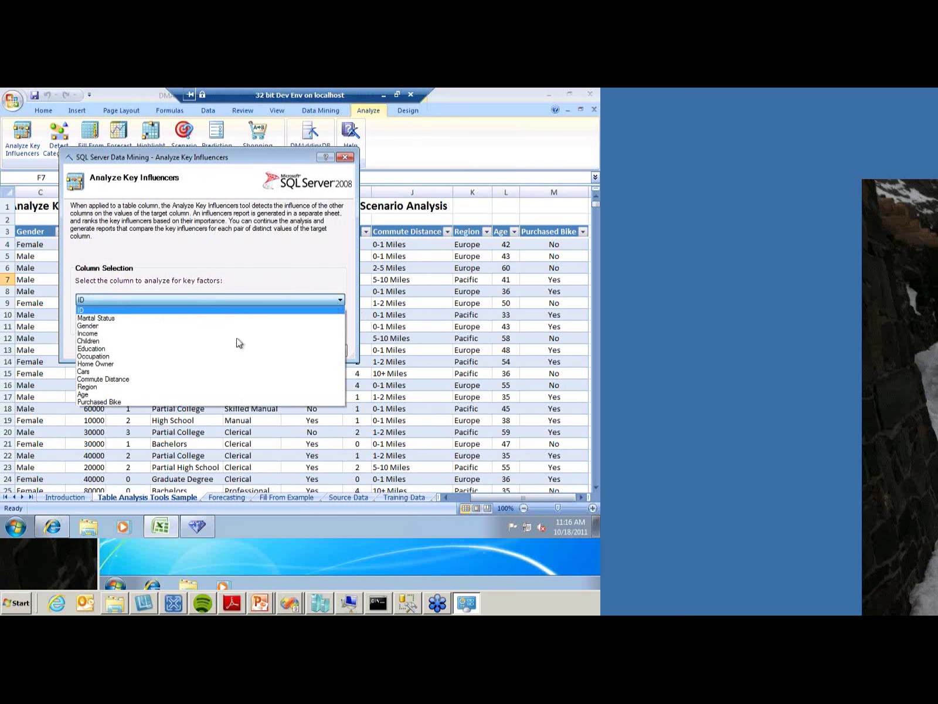
- Run Key Influencers on the Purchased Bike column and move the discrimination dialog aside
click(108, 401)
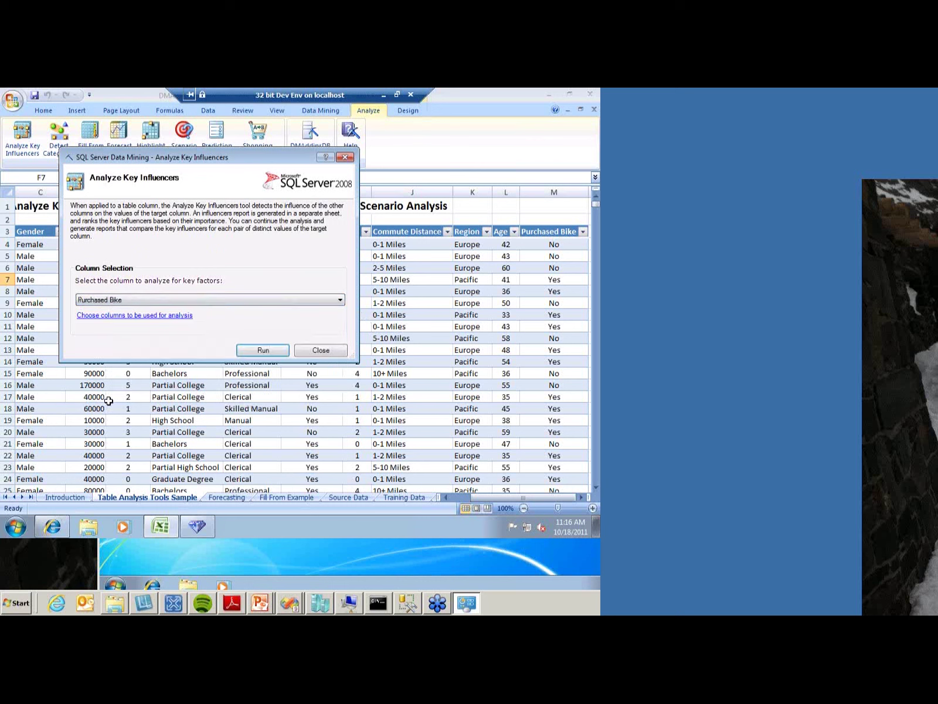
click(251, 351)
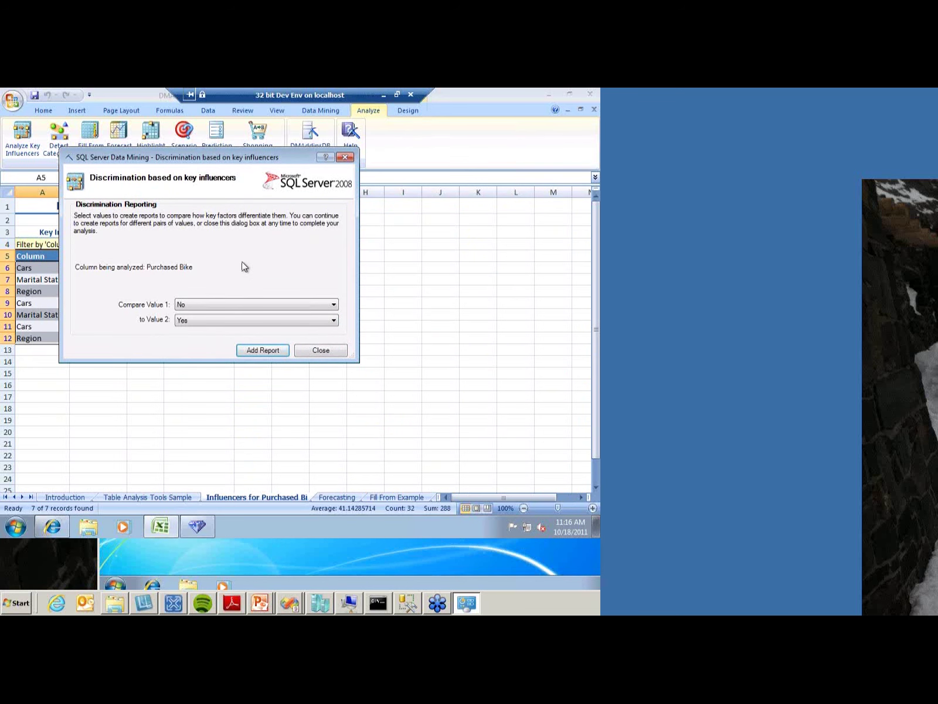
drag(241, 157, 419, 171)
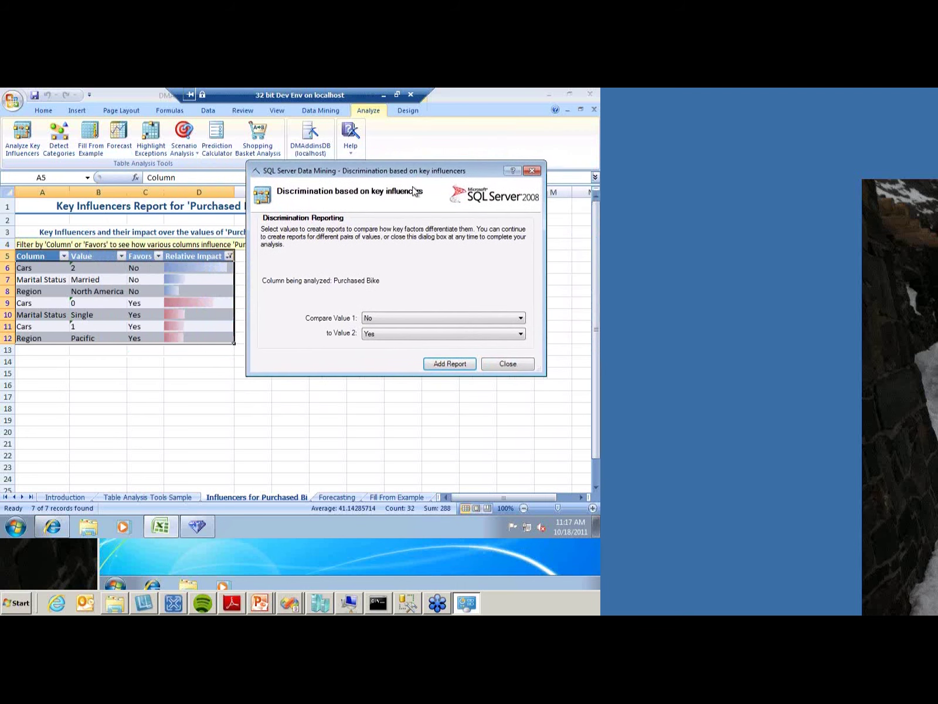
- Add the No-versus-Yes discrimination table, review the report, and return to the Table Analysis Tools Sample sheet
click(434, 367)
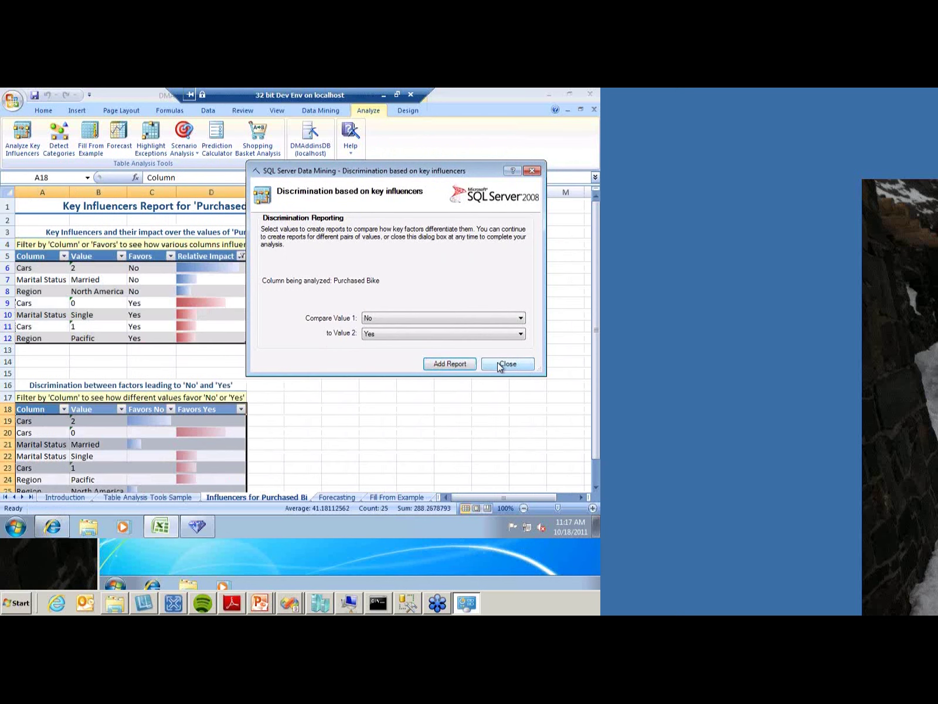
click(500, 364)
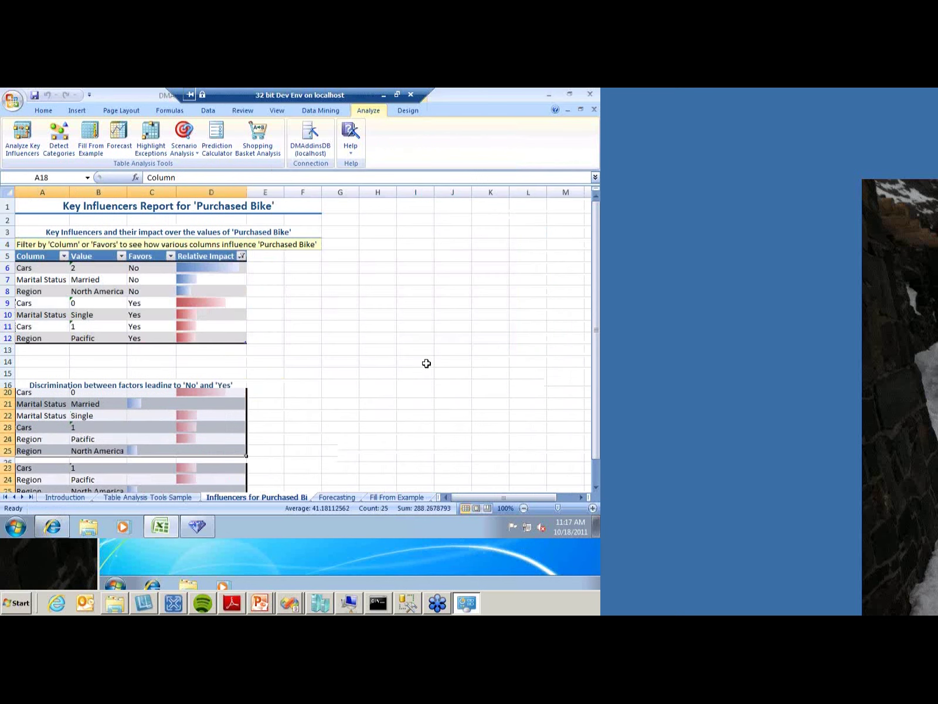
scroll(427, 364, down, 3)
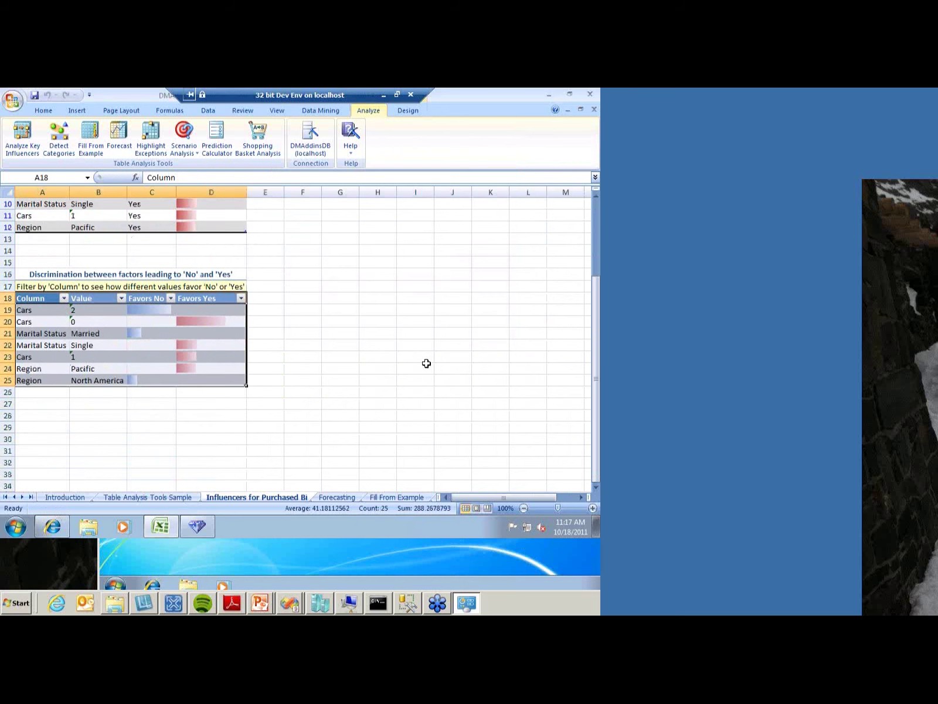
scroll(427, 364, up, 1)
scroll(427, 363, up, 1)
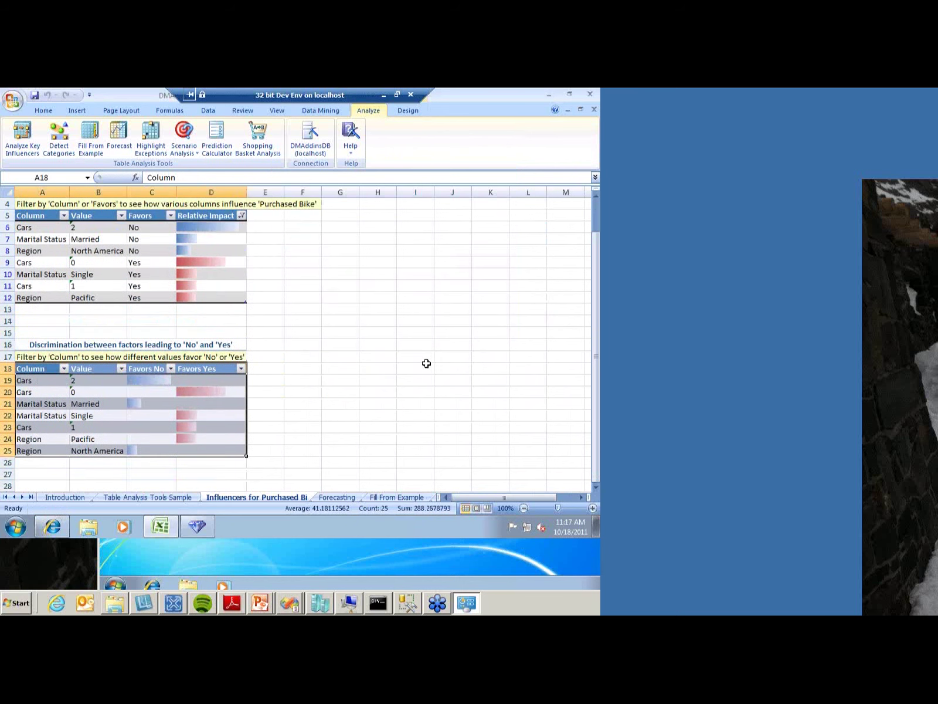
scroll(426, 363, up, 1)
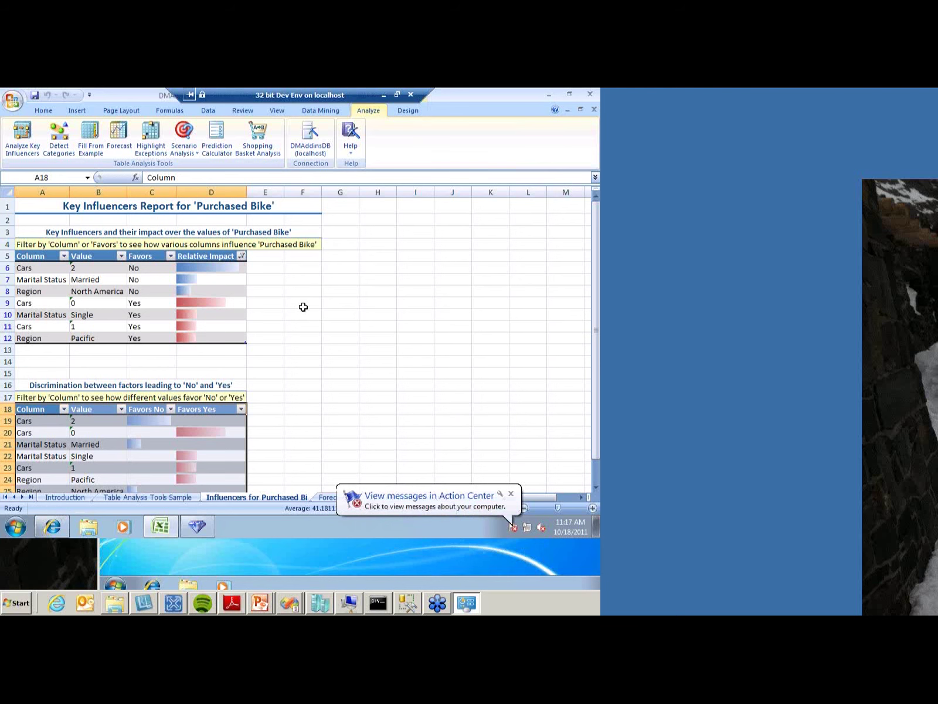
scroll(303, 307, down, 1)
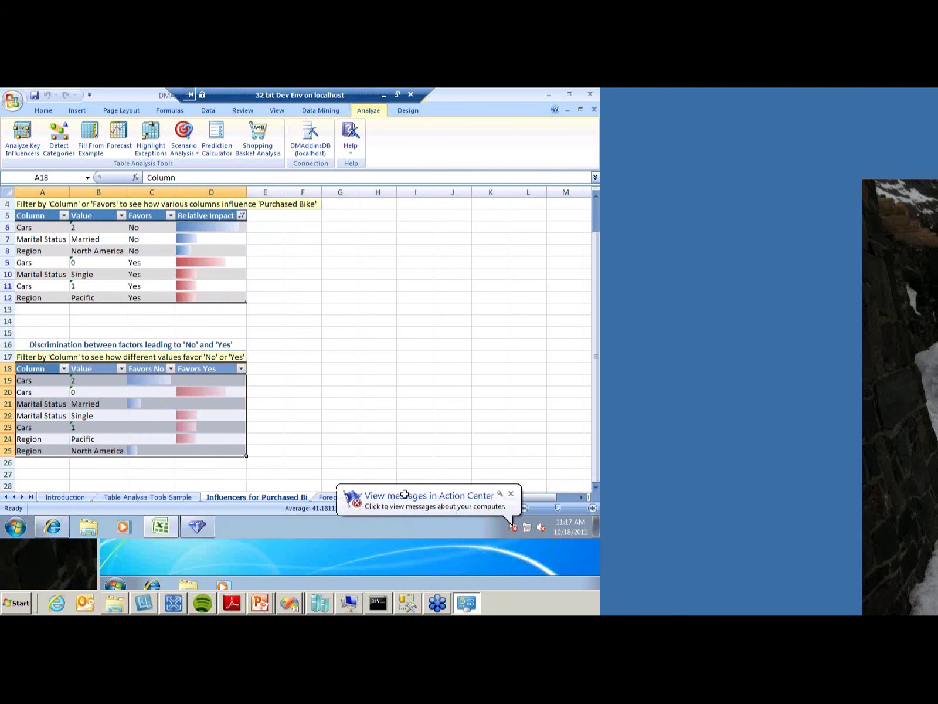
click(184, 496)
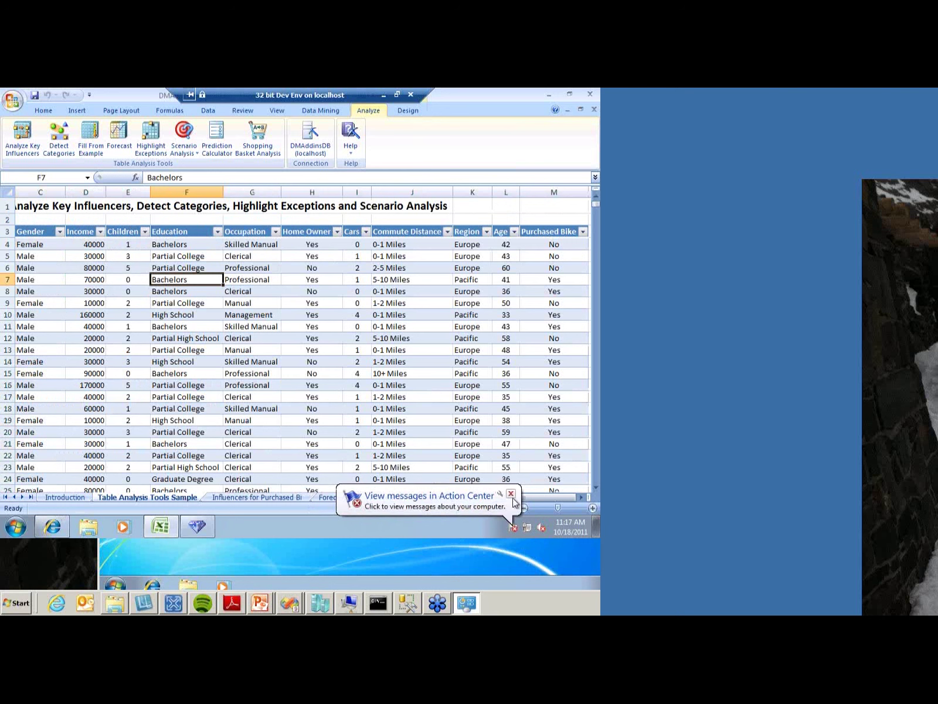
- Dismiss the notification and launch Detect Categories on the customer table
click(511, 495)
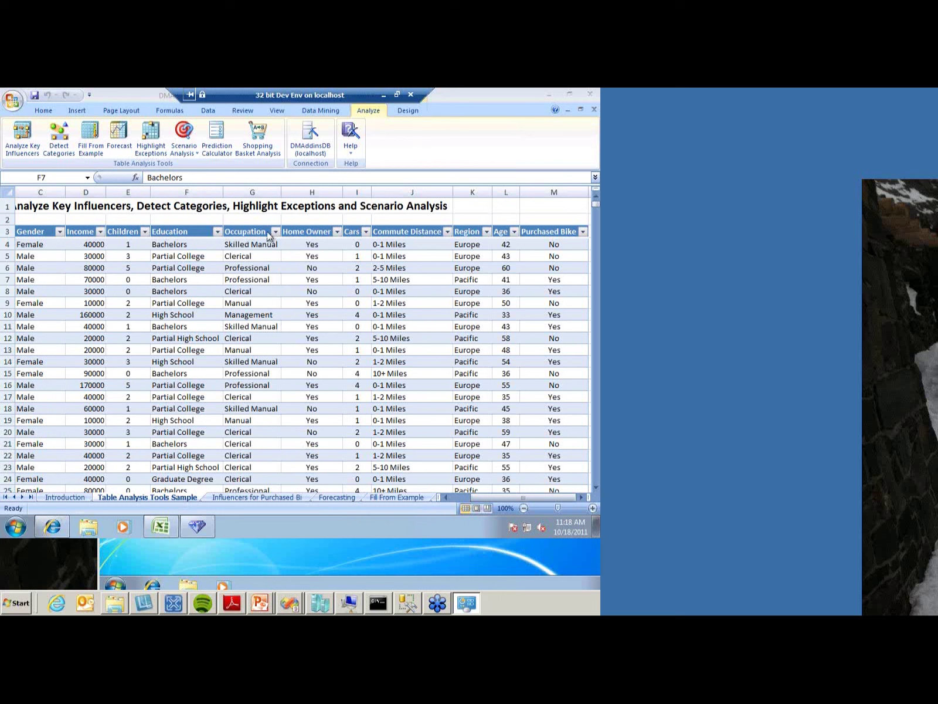
click(59, 134)
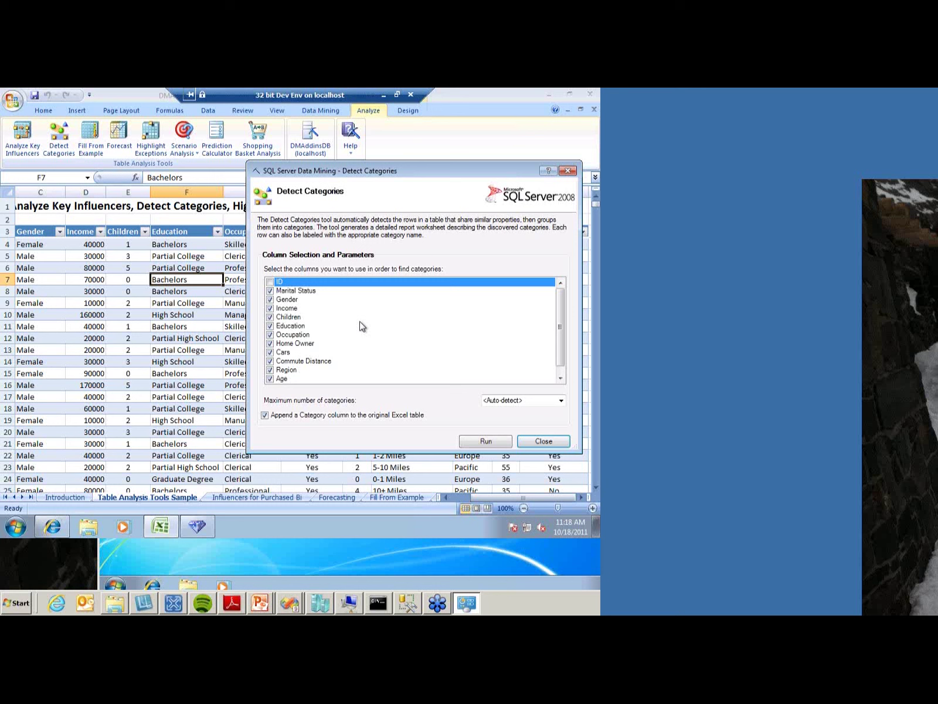
click(477, 443)
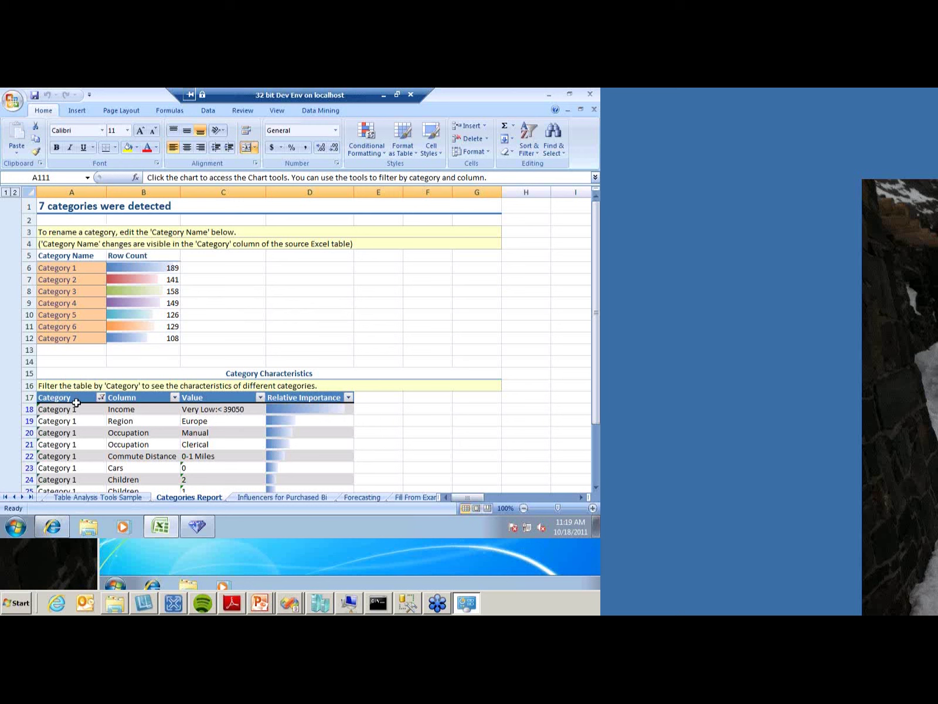
- Rename Category 1 in cell A6 of the Categories Report to 'Europeans'
click(70, 271)
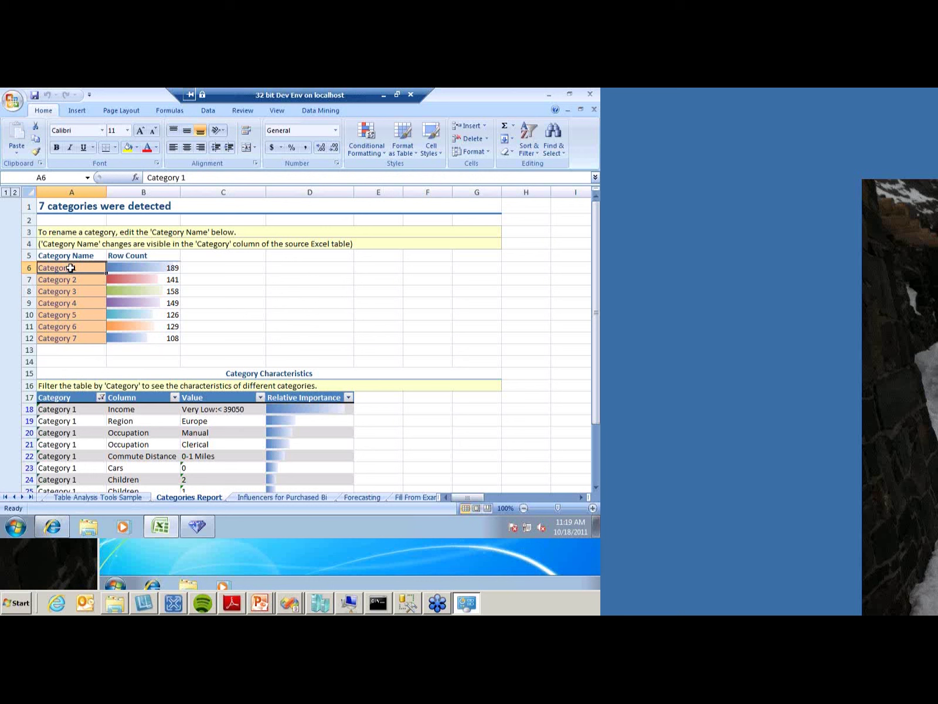
text(Europeans)
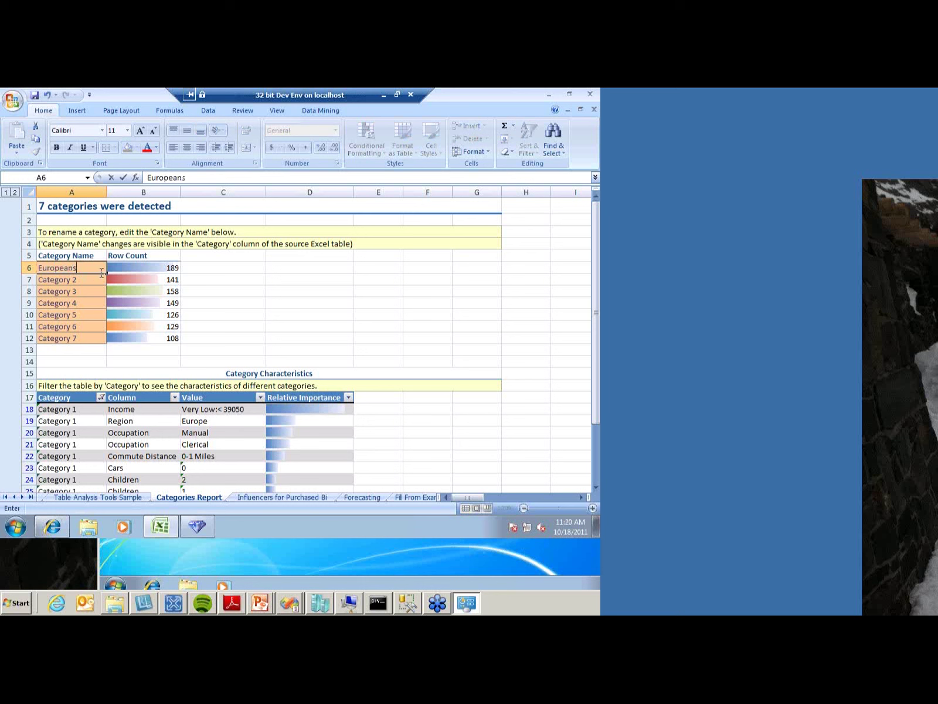
key(Return)
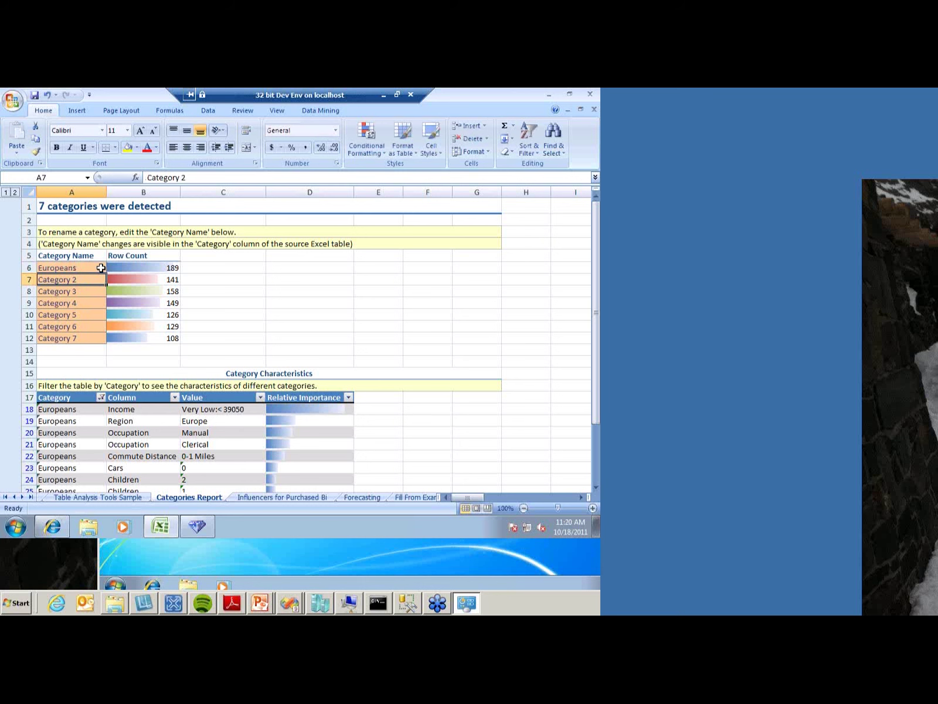